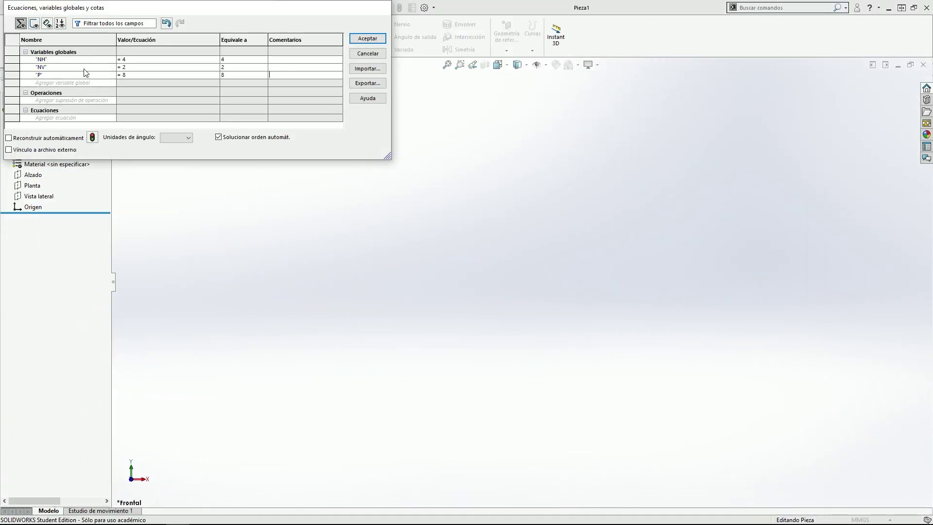
Add global variables h = 3.2 and a = NH*P to the equations.
{"action": "key", "text": "Tab"}
{"action": "type", "text": "3.2"}
{"action": "key", "text": "Tab"}
{"action": "type", "text": "a"}
Add global variables b = NV*P, c = h, d = 4.8 and s = 1.8.
{"action": "key", "text": "Tab"}
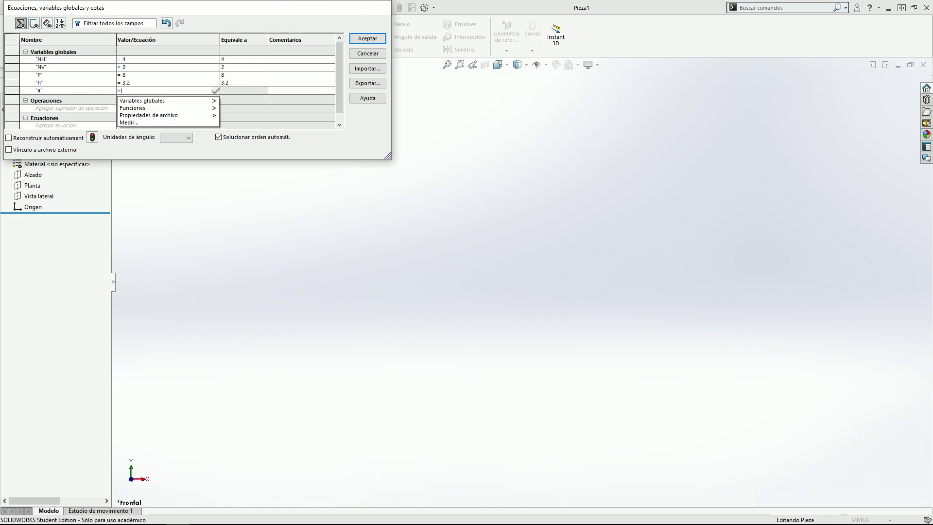
{"action": "type", "text": "H\" * \"P\""}
{"action": "key", "text": "Return"}
{"action": "type", "text": "b"}
{"action": "key", "text": "Tab"}
{"action": "type", "text": "= \"NV\" * \"P"}
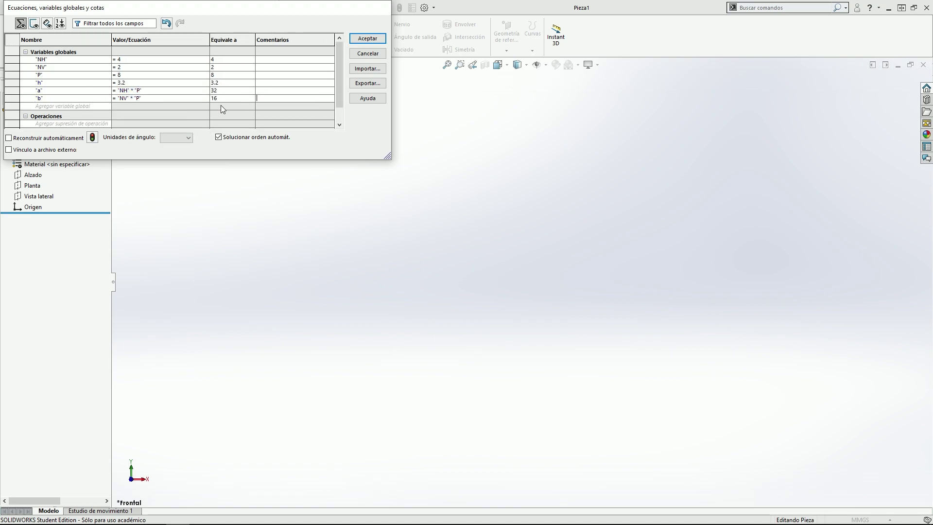
{"action": "type", "text": "c"}
{"action": "key", "text": "Tab"}
{"action": "type", "text": "\"h\""}
{"action": "key", "text": "Return"}
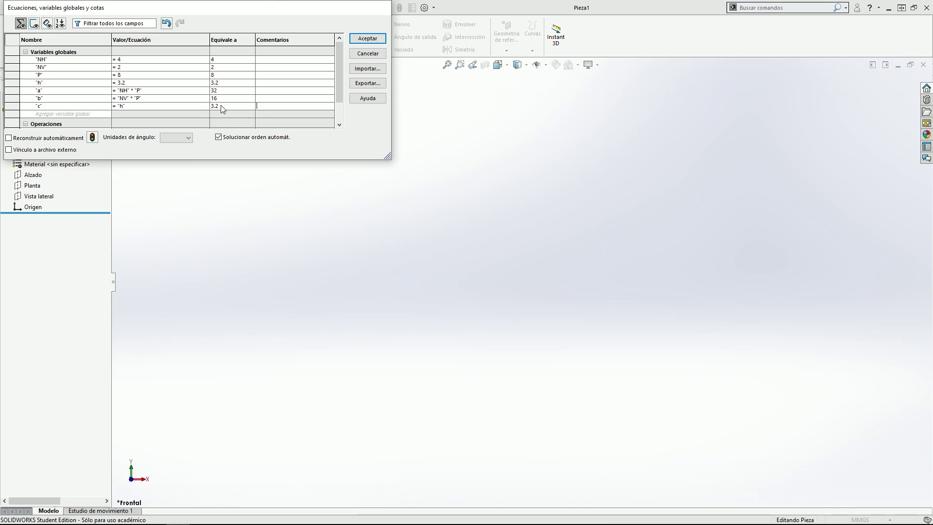
{"action": "type", "text": "d4.81.8"}
{"action": "key", "text": "Return"}
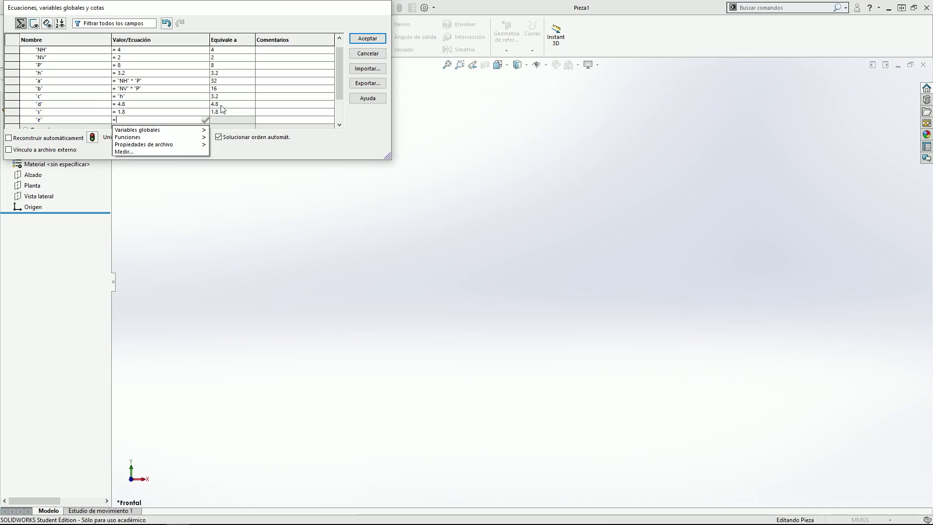
Sketch a centred rectangle on Planta dimensioned 31.80 × 15.80 mm.
{"action": "left_click", "coordinate": [368, 38]}
{"action": "left_click", "coordinate": [32, 293]}
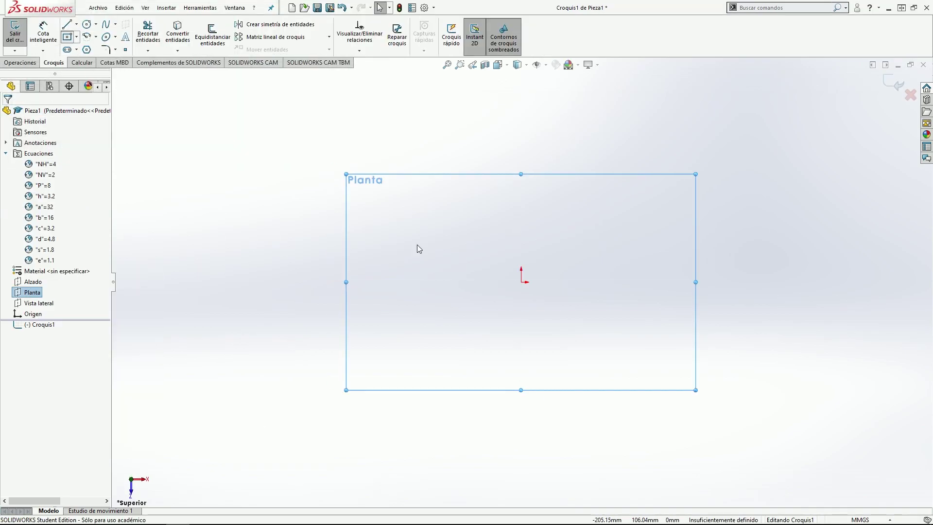
{"action": "left_click_drag", "start_coordinate": [521, 282], "coordinate": [638, 220]}
{"action": "left_click", "coordinate": [43, 38]}
{"action": "left_click", "coordinate": [462, 344]}
{"action": "left_click", "coordinate": [518, 406]}
{"action": "key", "text": "Return"}
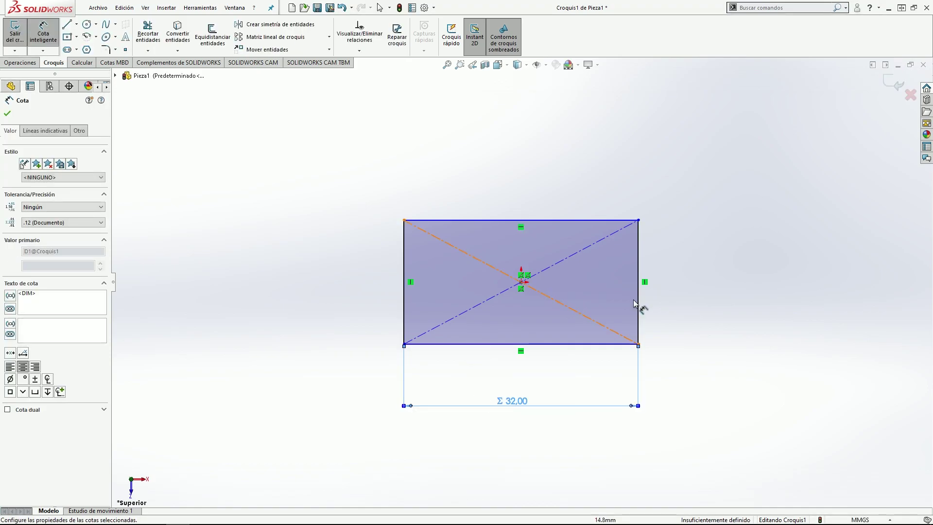
{"action": "left_click", "coordinate": [638, 299]}
{"action": "left_click", "coordinate": [674, 284]}
{"action": "key", "text": "Return"}
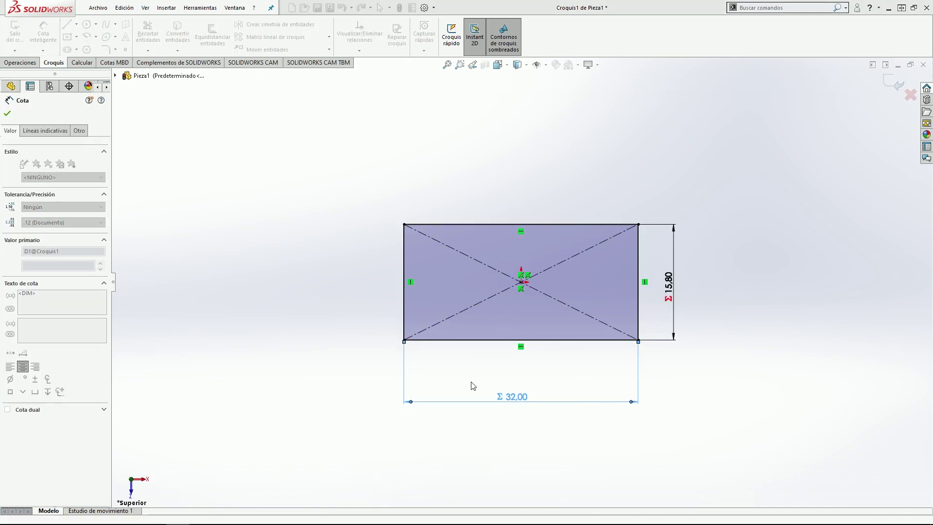
{"action": "double_click", "coordinate": [503, 396]}
{"action": "key", "text": "Return"}
Add construction lines locating a point 7.90 mm from the rectangle's right edge.
{"action": "key", "text": "l"}
{"action": "scroll", "coordinate": [608, 315], "scroll_direction": "up", "scroll_amount": 3}
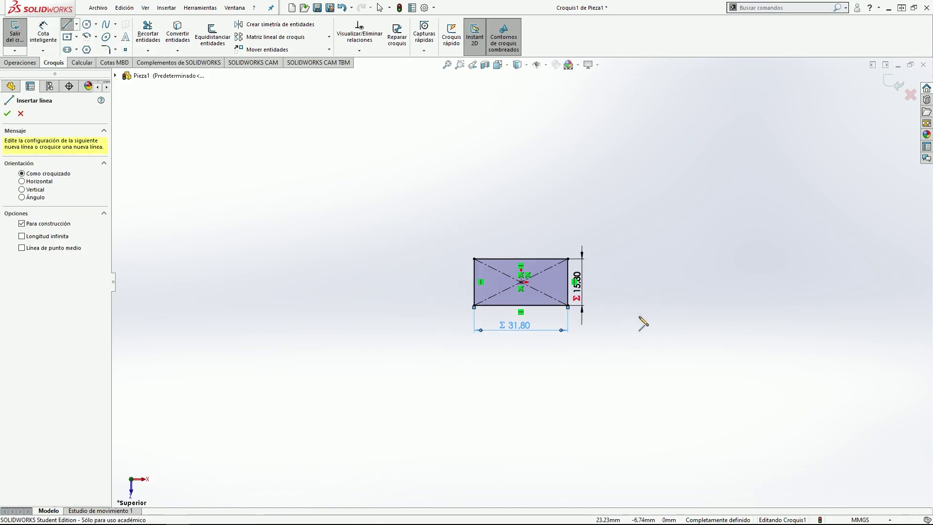
{"action": "scroll", "coordinate": [632, 320], "scroll_direction": "down", "scroll_amount": 6}
{"action": "left_click", "coordinate": [489, 365]}
{"action": "left_click", "coordinate": [489, 268]}
{"action": "left_click", "coordinate": [590, 268]}
{"action": "key", "text": "Escape"}
{"action": "left_click", "coordinate": [539, 264]}
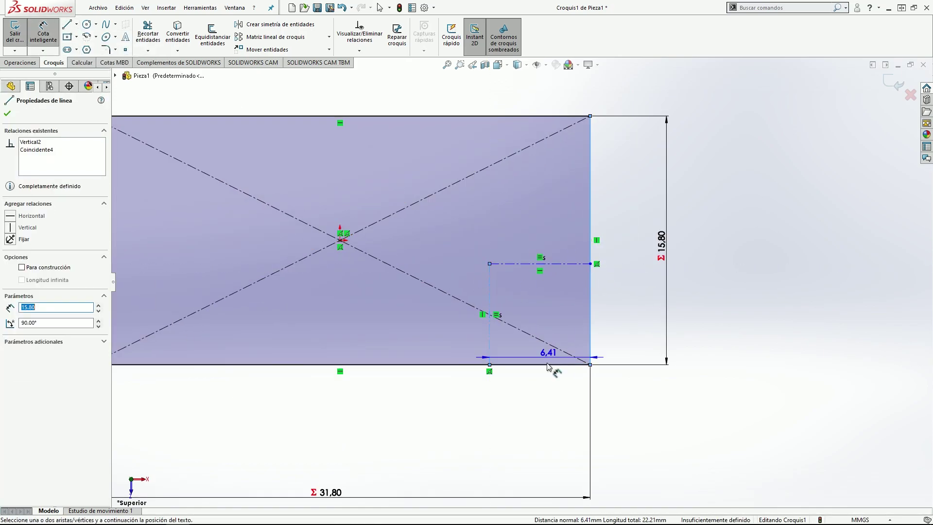
{"action": "left_click", "coordinate": [534, 384]}
{"action": "key", "text": "Return"}
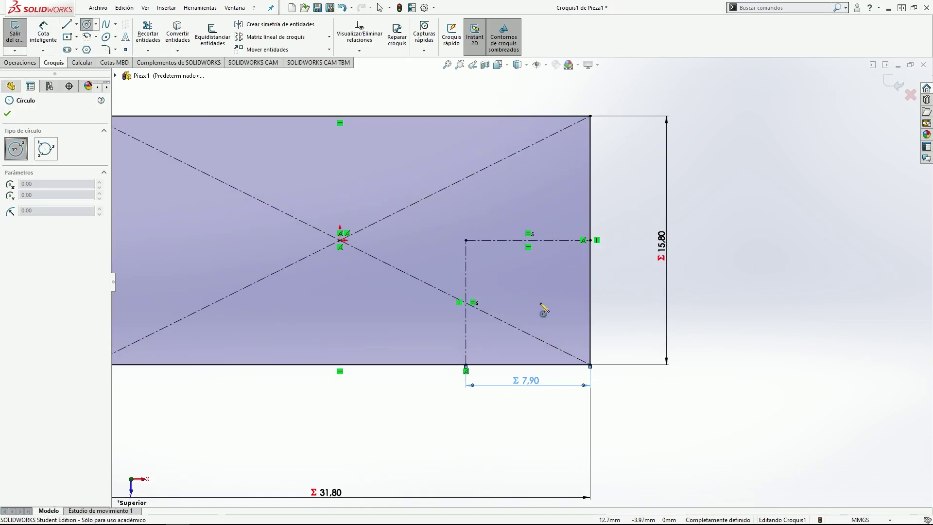
Add a 4.80 mm circle near the right end and extrude the sketch.
{"action": "left_click", "coordinate": [525, 299]}
{"action": "left_click", "coordinate": [527, 268]}
{"action": "left_click", "coordinate": [558, 300]}
{"action": "left_click", "coordinate": [617, 303]}
{"action": "type", "text": "4.8"}
{"action": "key", "text": "Return"}
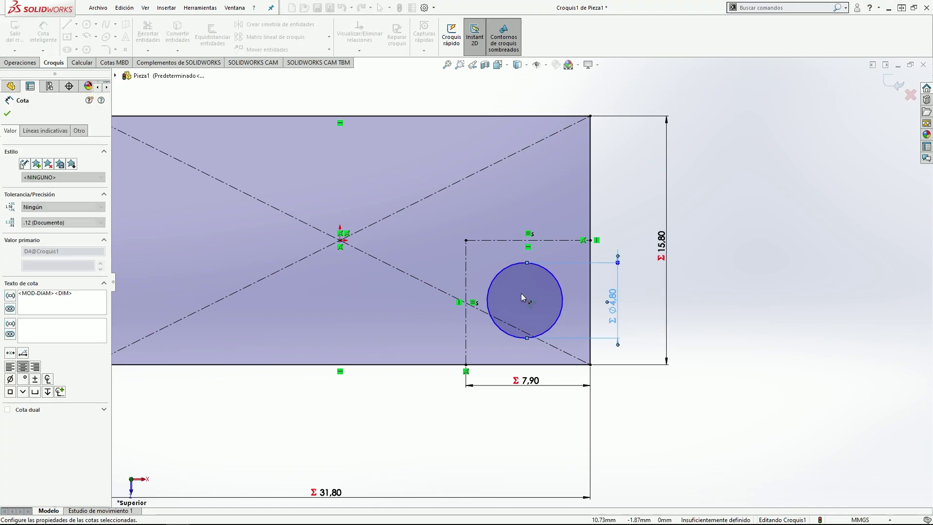
{"action": "left_click", "coordinate": [466, 316]}
{"action": "left_click_drag", "start_coordinate": [466, 316], "coordinate": [462, 410]}
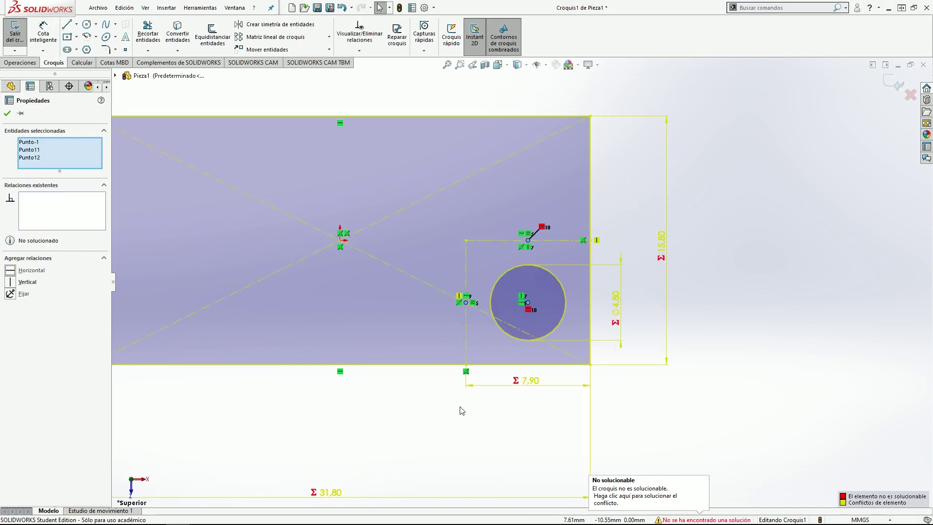
{"action": "key", "text": "ctrl+z"}
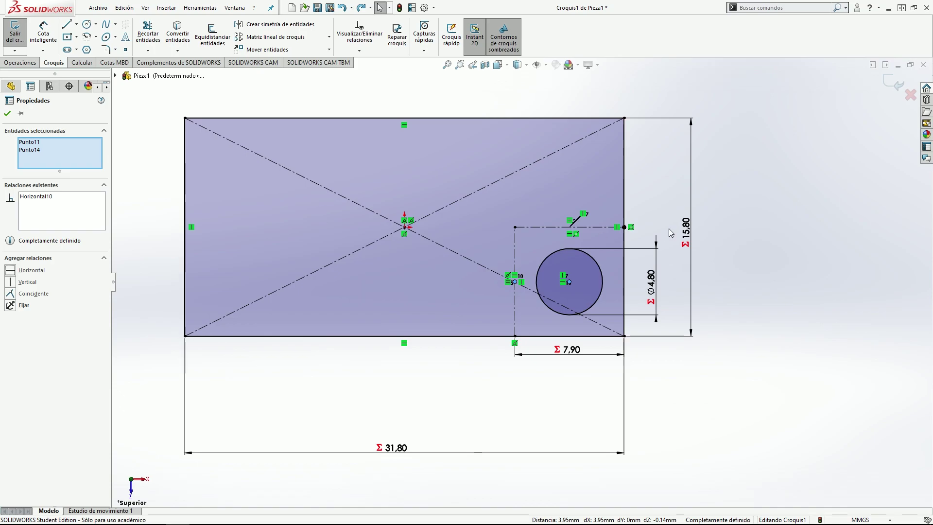
{"action": "left_click", "coordinate": [604, 291]}
{"action": "type", "text": "=1"}
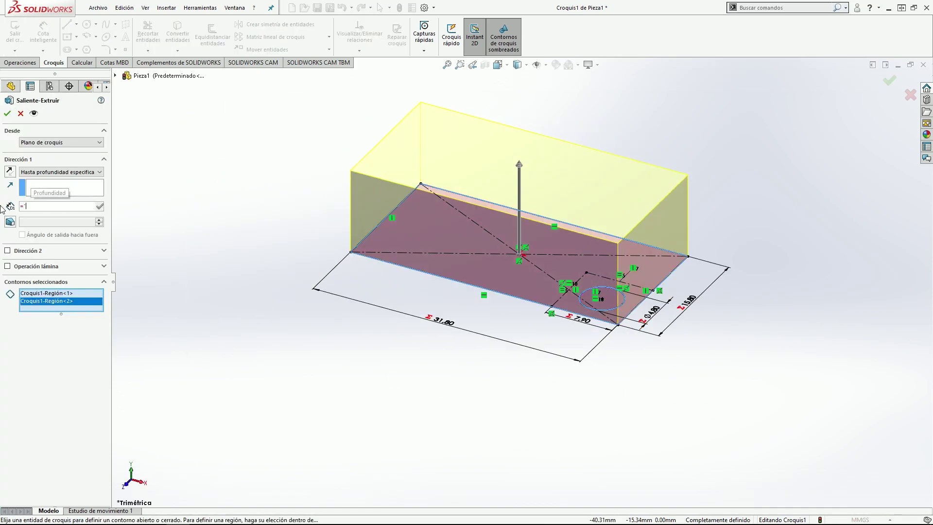
{"action": "key", "text": "Return"}
Name the extruded block Base.
{"action": "type", "text": "Base"}
{"action": "key", "text": "Return"}
{"action": "left_click", "coordinate": [6, 164]}
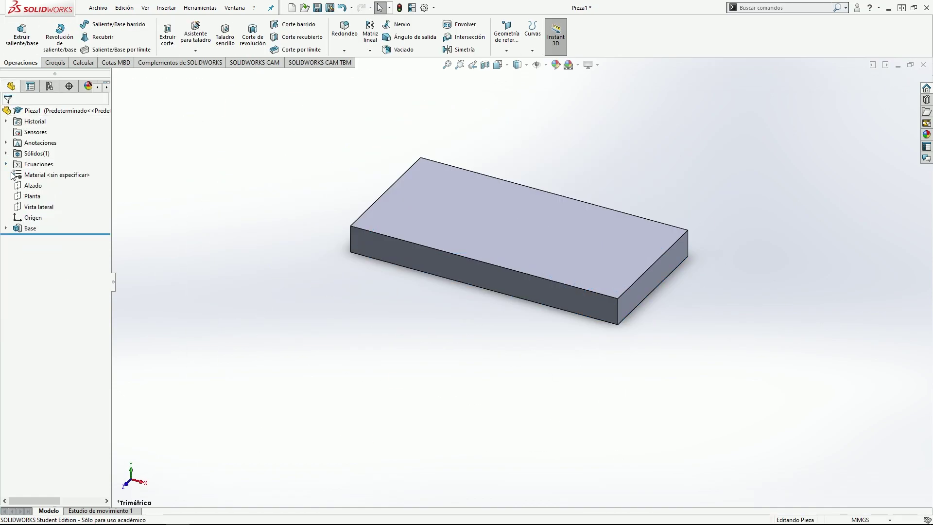
Extrude the circle from the block's top face as a stud named SalienteStud.
{"action": "left_click", "coordinate": [22, 32]}
{"action": "left_click", "coordinate": [61, 141]}
{"action": "left_click", "coordinate": [49, 157]}
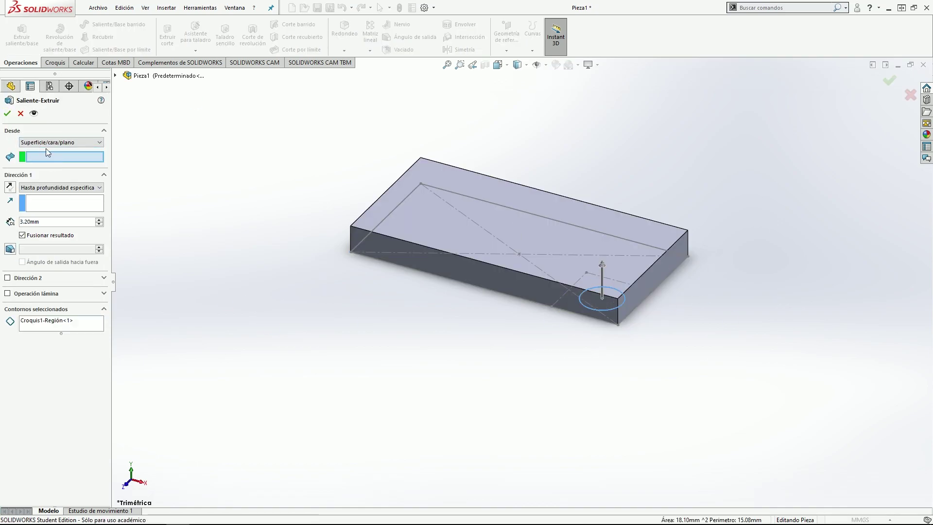
{"action": "left_click", "coordinate": [486, 204]}
{"action": "key", "text": "Return"}
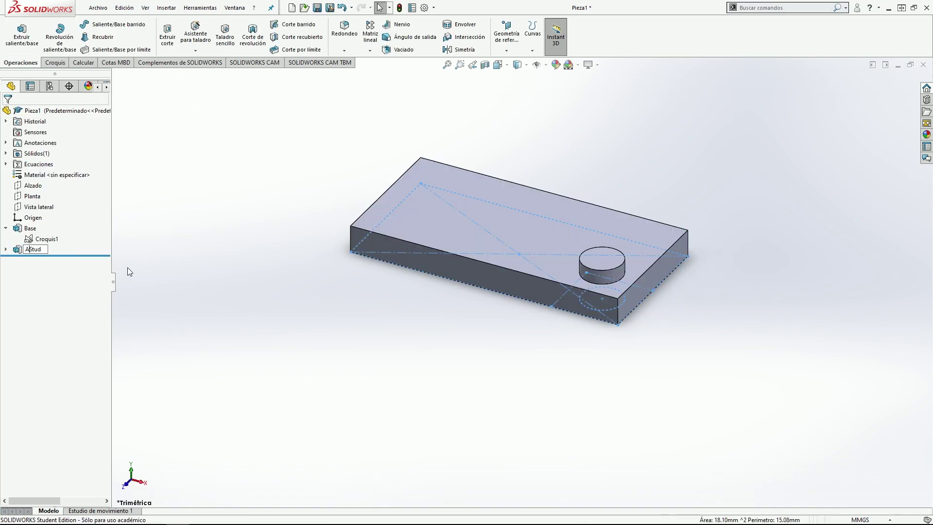
{"action": "type", "text": "SalienteStud"}
{"action": "key", "text": "Return"}
Pattern the stud 4 × 2 at 8.00 mm spacing and fillet its edge.
{"action": "left_click", "coordinate": [370, 34]}
{"action": "left_click", "coordinate": [543, 279]}
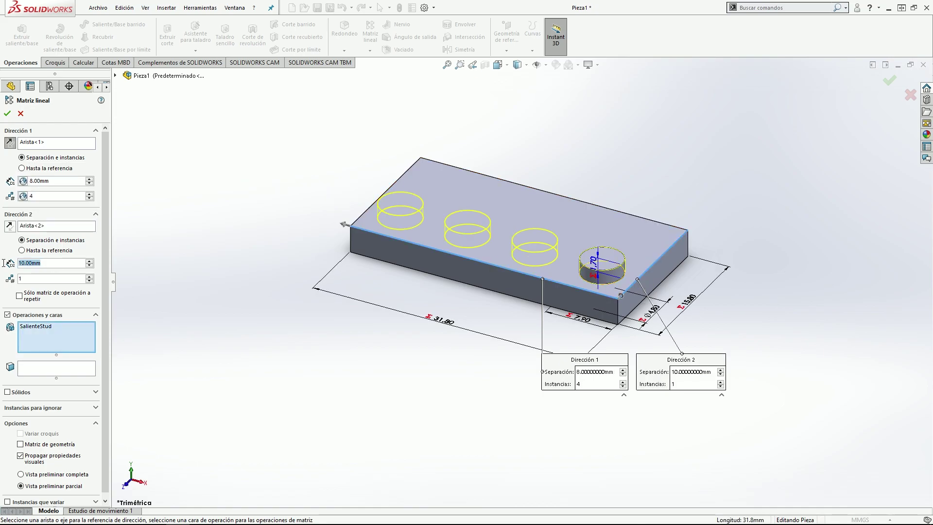
{"action": "key", "text": "Return"}
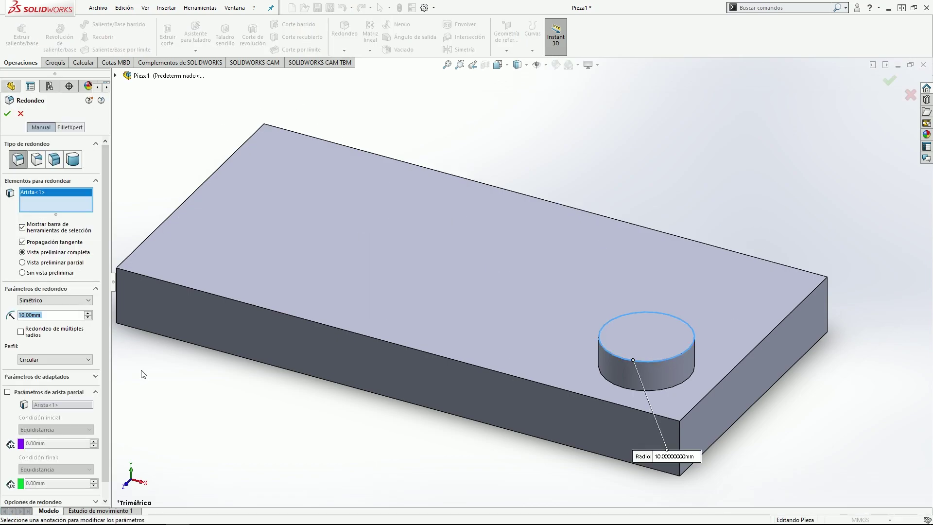
{"action": "left_click", "coordinate": [8, 114]}
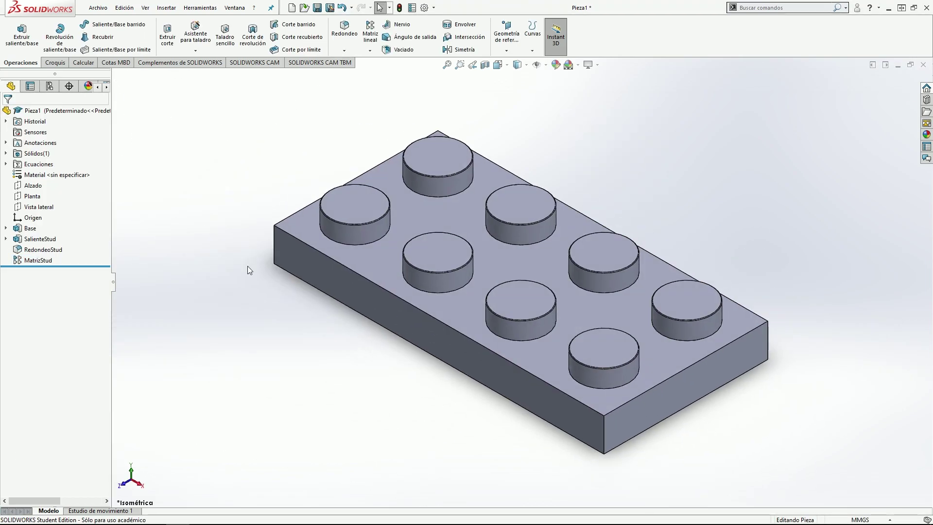
{"action": "left_click", "coordinate": [593, 350]}
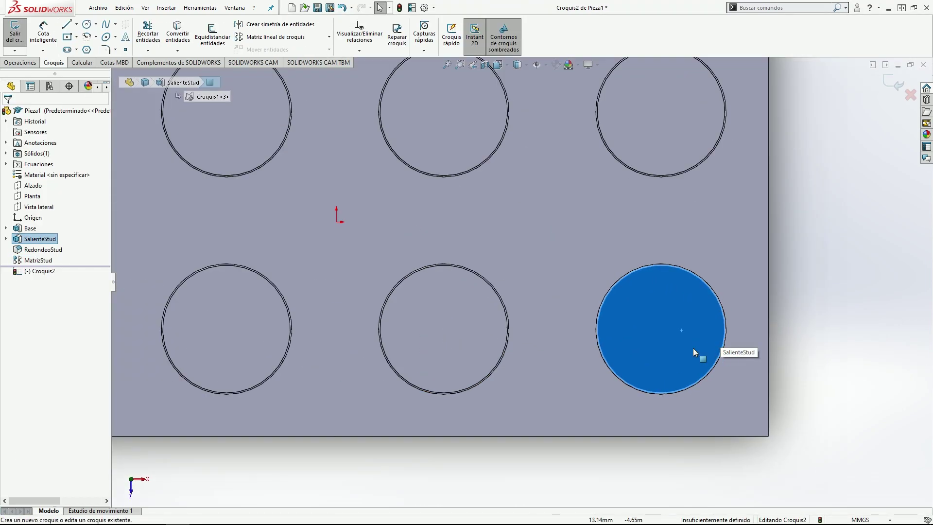
Draw two vertical centrelines across the stud spaced 1.00 mm apart.
{"action": "left_click", "coordinate": [76, 23]}
{"action": "left_click", "coordinate": [92, 57]}
{"action": "left_click_drag", "start_coordinate": [646, 243], "coordinate": [646, 400]}
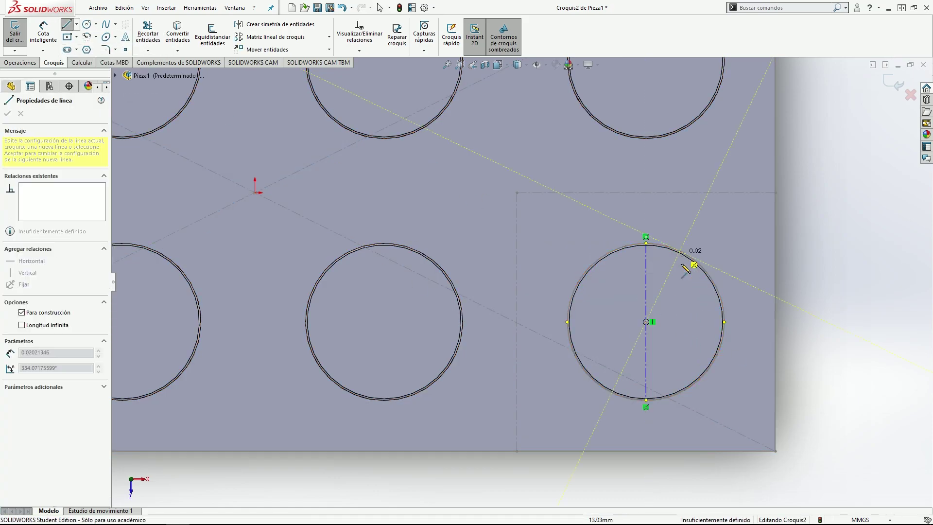
{"action": "left_click_drag", "start_coordinate": [680, 251], "coordinate": [679, 391]}
{"action": "key", "text": "Escape"}
{"action": "left_click", "coordinate": [646, 272]}
{"action": "left_click", "coordinate": [679, 301]}
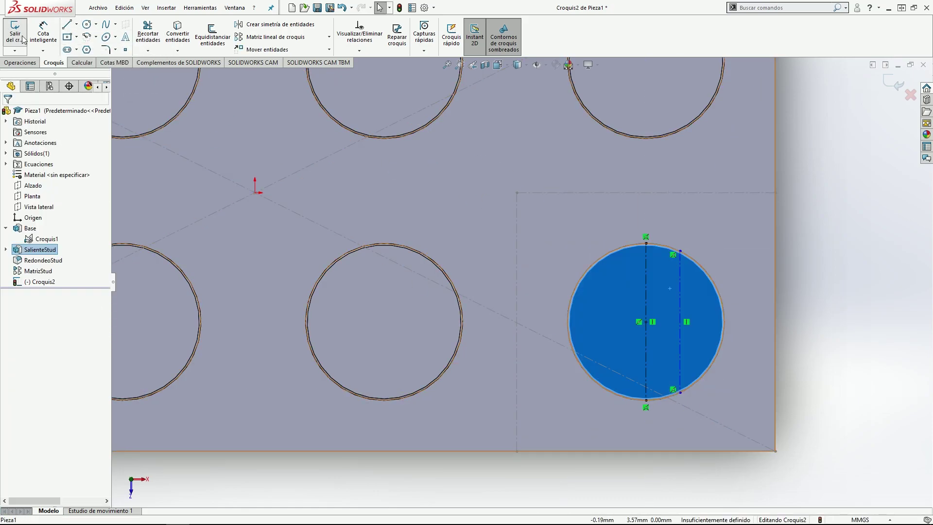
{"action": "left_click", "coordinate": [669, 427]}
{"action": "key", "text": "Return"}
Add 'LEGO' sketch text in a custom font at 85% width.
{"action": "left_click", "coordinate": [126, 37]}
{"action": "type", "text": "LEGO"}
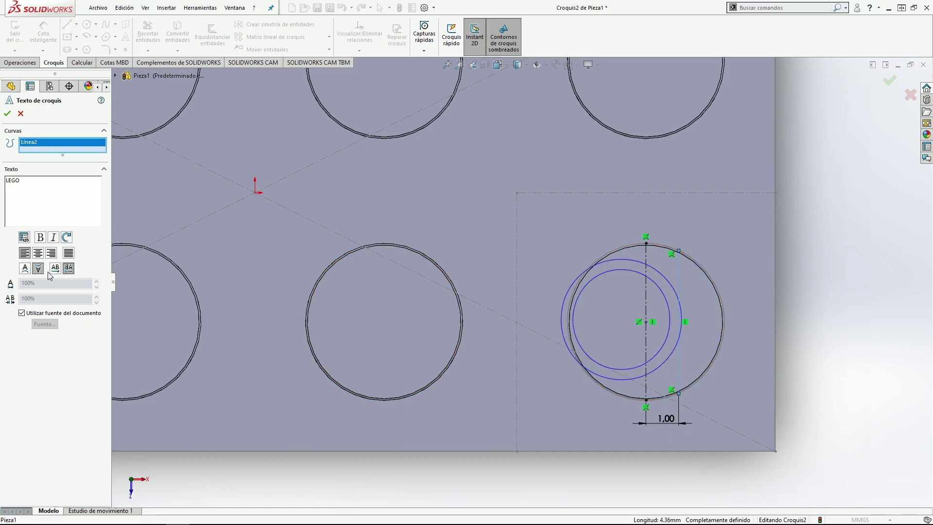
{"action": "left_click", "coordinate": [22, 313]}
{"action": "left_click", "coordinate": [44, 324]}
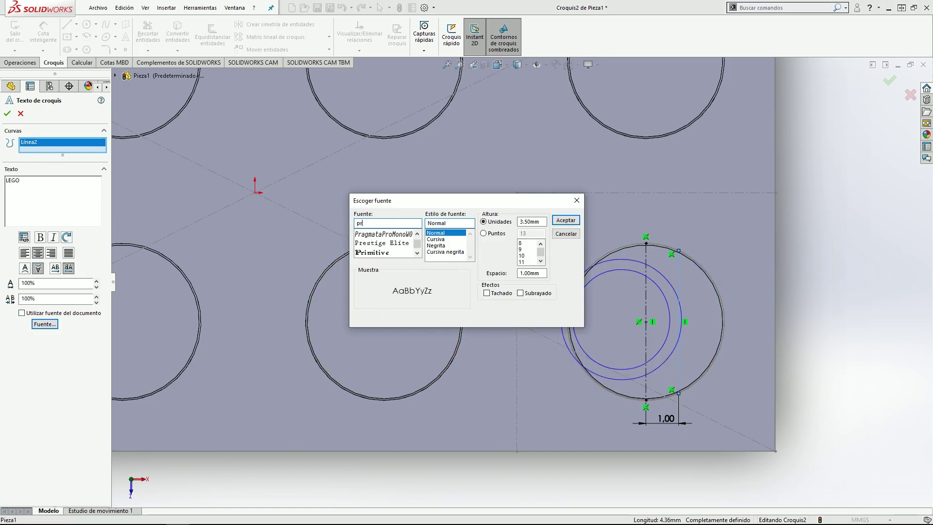
{"action": "left_click", "coordinate": [565, 220]}
{"action": "triple_click", "coordinate": [56, 283]}
{"action": "type", "text": "85"}
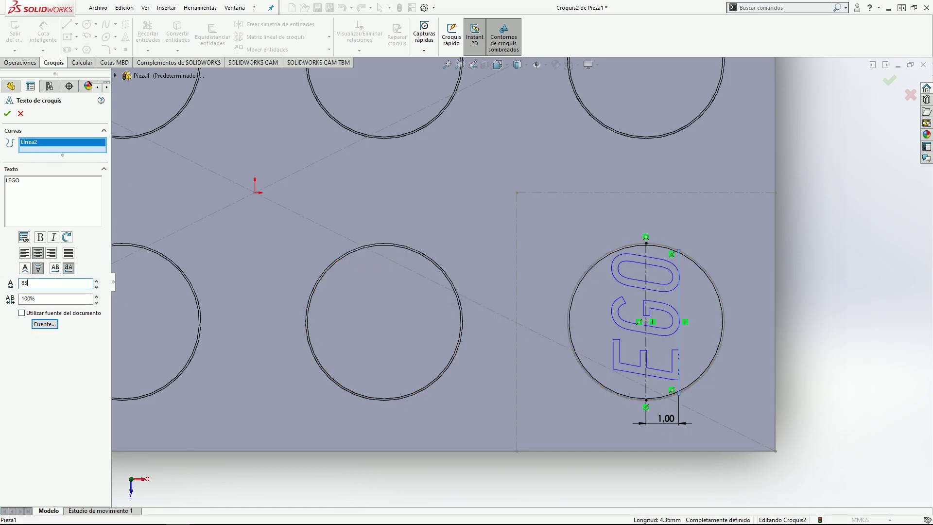
{"action": "left_click", "coordinate": [17, 117]}
Resolve the over-defined text relation and extrude the lettering 0.10 mm.
{"action": "left_click", "coordinate": [666, 385]}
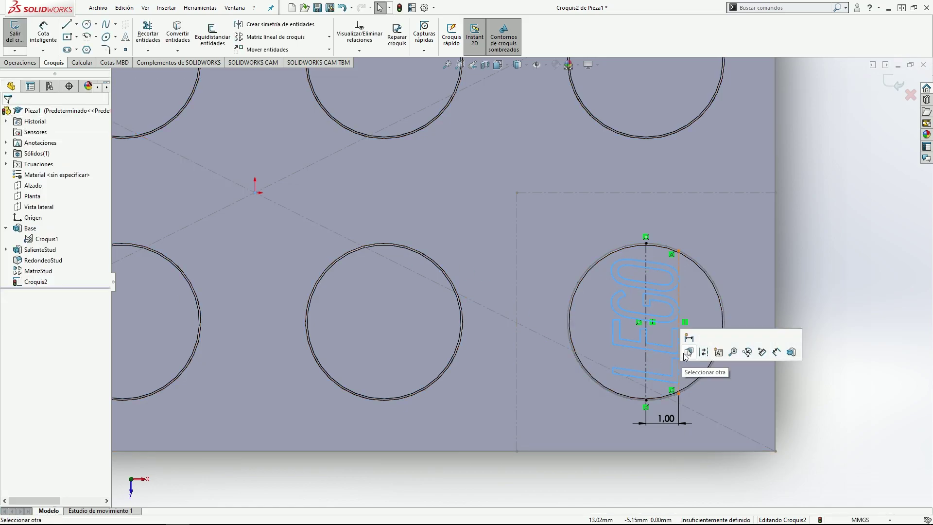
{"action": "left_click", "coordinate": [676, 384]}
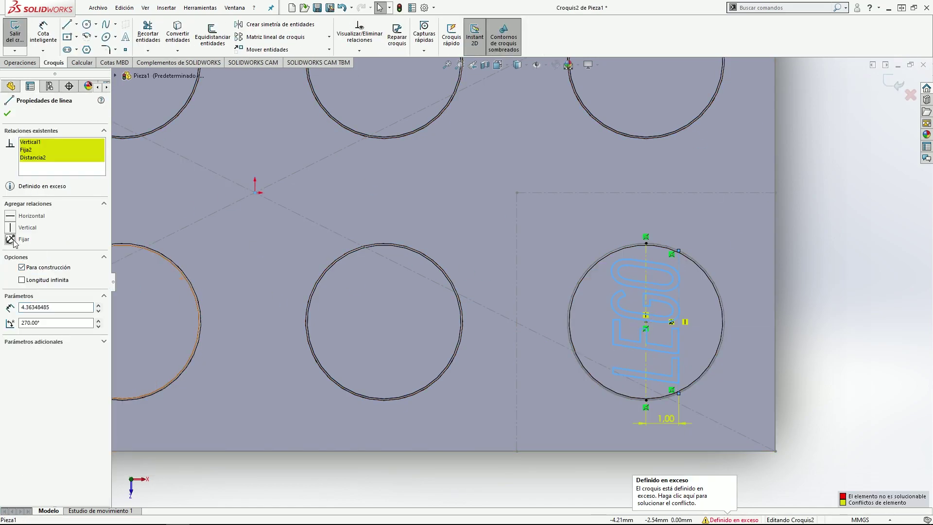
{"action": "left_click", "coordinate": [736, 279]}
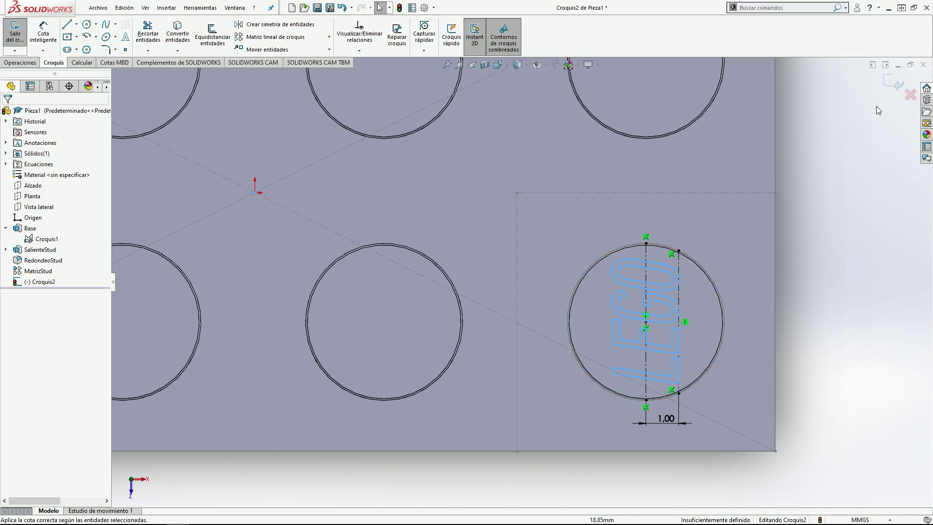
{"action": "right_click_drag", "start_coordinate": [659, 358], "coordinate": [493, 381]}
{"action": "right_click", "coordinate": [558, 239]}
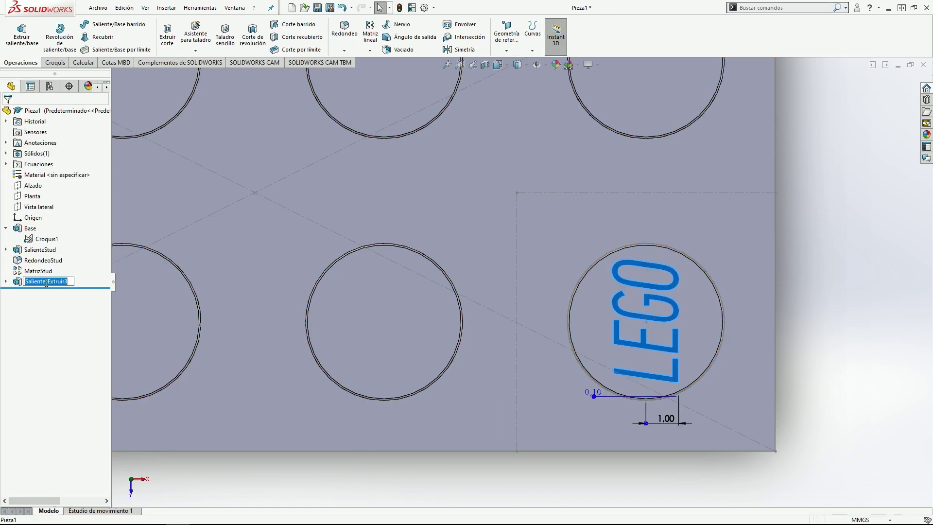
Fillet the LEGO letter faces 0.05 mm and rename the fillet RedondeoLEGO.
{"action": "scroll", "coordinate": [689, 373], "scroll_direction": "down", "scroll_amount": 3}
{"action": "left_click", "coordinate": [344, 29]}
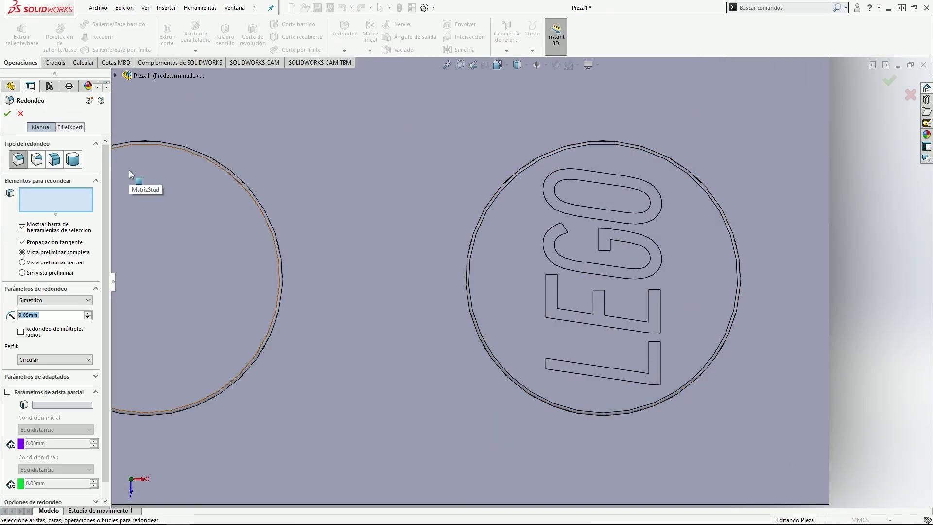
{"action": "left_click", "coordinate": [612, 369]}
{"action": "middle_click_drag", "start_coordinate": [612, 369], "coordinate": [598, 243]}
{"action": "key", "text": "Return"}
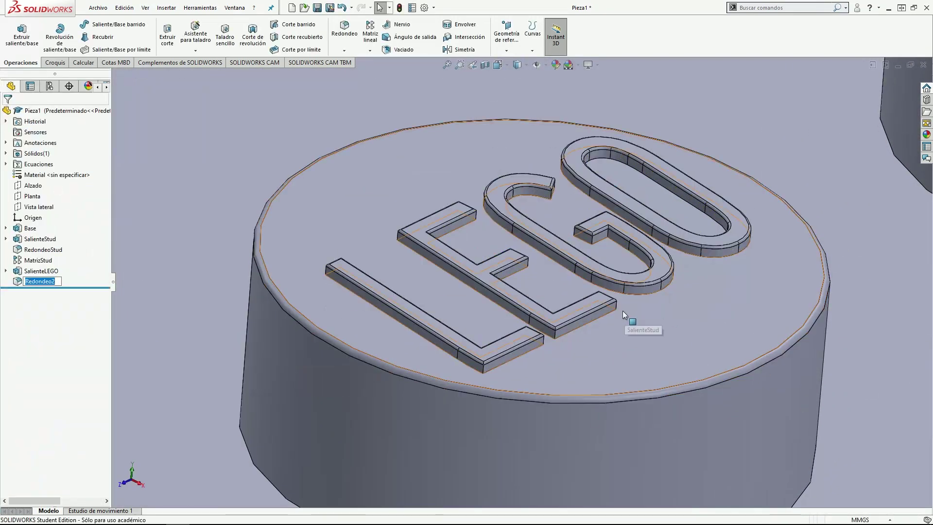
{"action": "scroll", "coordinate": [597, 243], "scroll_direction": "down", "scroll_amount": 2}
{"action": "left_click", "coordinate": [52, 281]}
Pattern the LEGO lettering 4 × 2 at 8 mm across all studs as MatrizLEGO.
{"action": "left_click", "coordinate": [370, 30]}
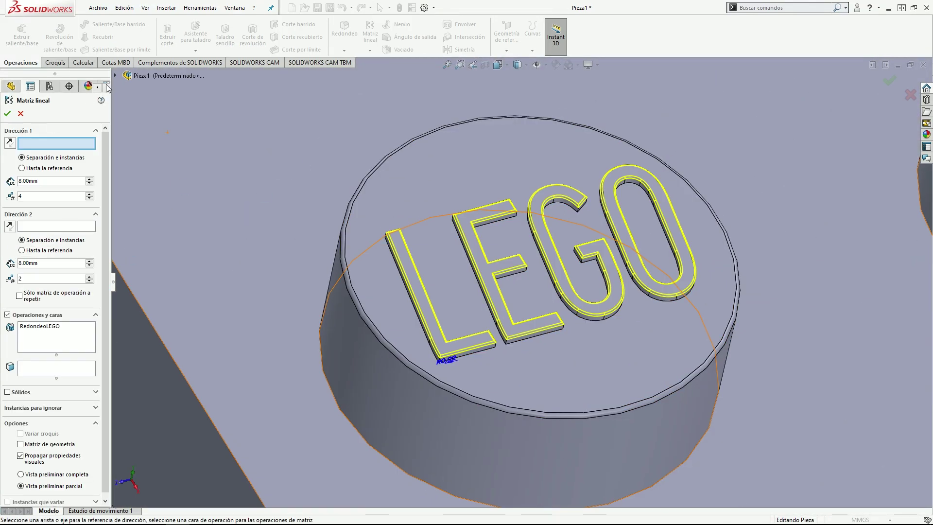
{"action": "left_click", "coordinate": [161, 235]}
{"action": "scroll", "coordinate": [486, 291], "scroll_direction": "up", "scroll_amount": 5}
{"action": "left_click", "coordinate": [379, 238]}
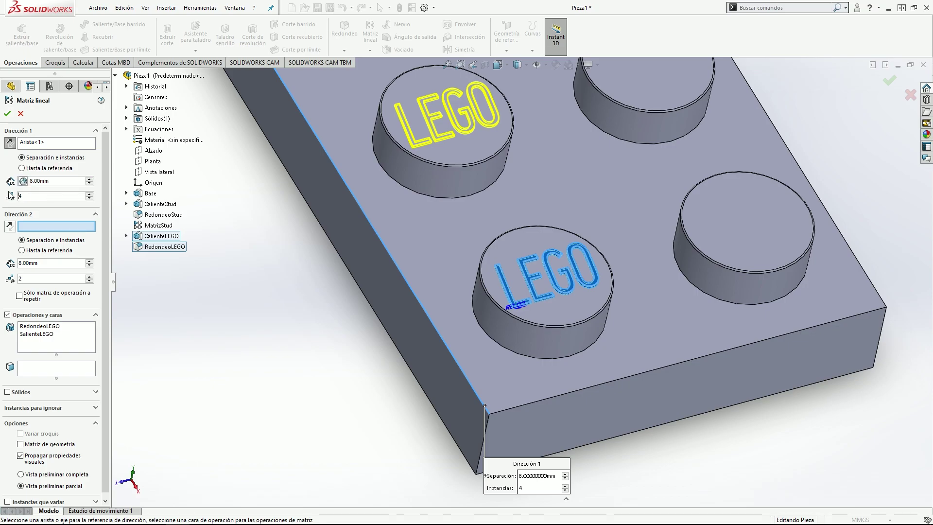
{"action": "key", "text": "Return"}
{"action": "left_click", "coordinate": [680, 362]}
{"action": "type", "text": "=\"NV\""}
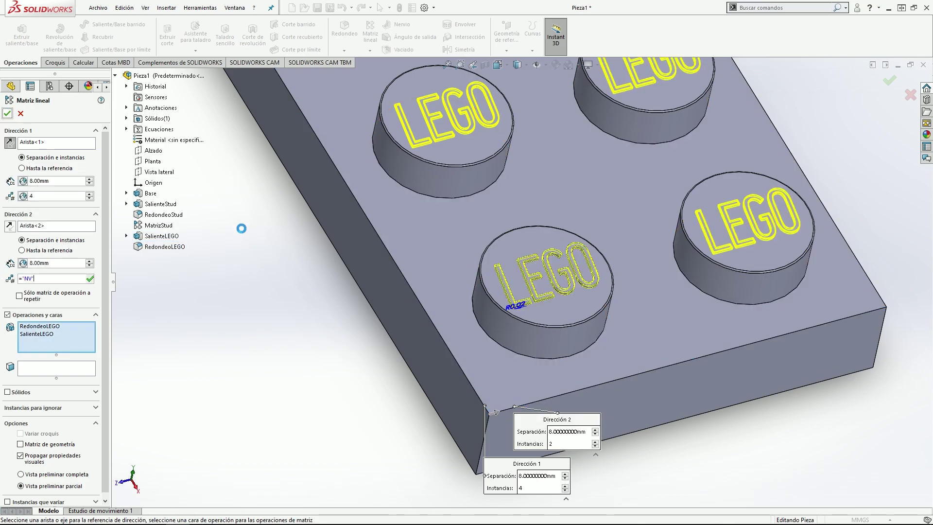
{"action": "key", "text": "Return"}
Shell the plate 1.10 mm, removing its bottom face.
{"action": "key", "text": "ctrl+7"}
{"action": "middle_click_drag", "start_coordinate": [242, 218], "coordinate": [414, 71]}
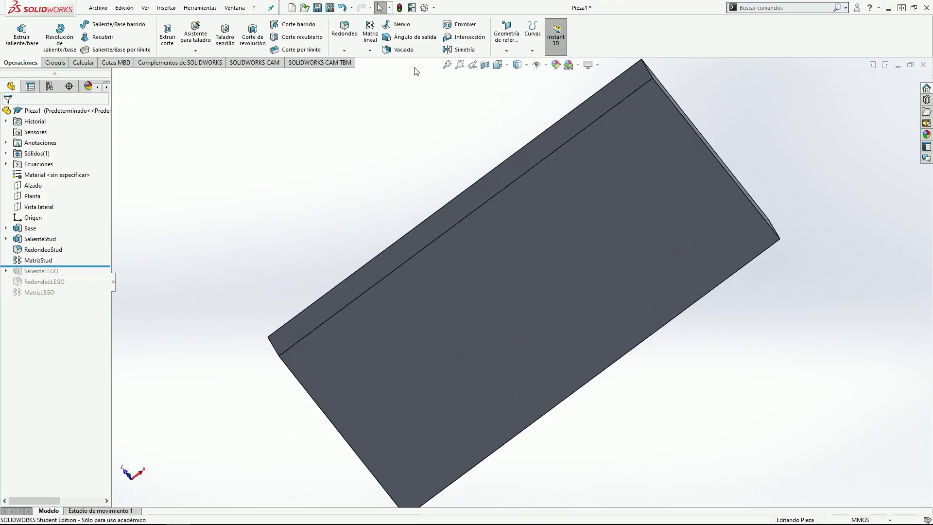
{"action": "left_click", "coordinate": [404, 49]}
{"action": "left_click", "coordinate": [486, 292]}
{"action": "middle_click_drag", "start_coordinate": [486, 292], "coordinate": [475, 380]}
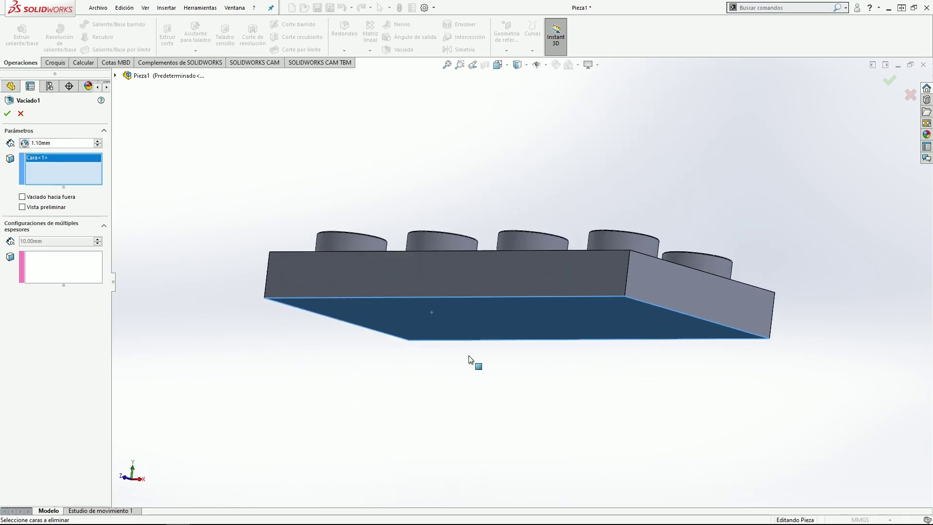
{"action": "left_click", "coordinate": [21, 206]}
Give the side faces 1.50 mm walls and rename the shell Vaciado.
{"action": "left_click", "coordinate": [51, 263]}
{"action": "type", "text": "1.5"}
{"action": "left_click", "coordinate": [282, 267]}
{"action": "left_click", "coordinate": [502, 319]}
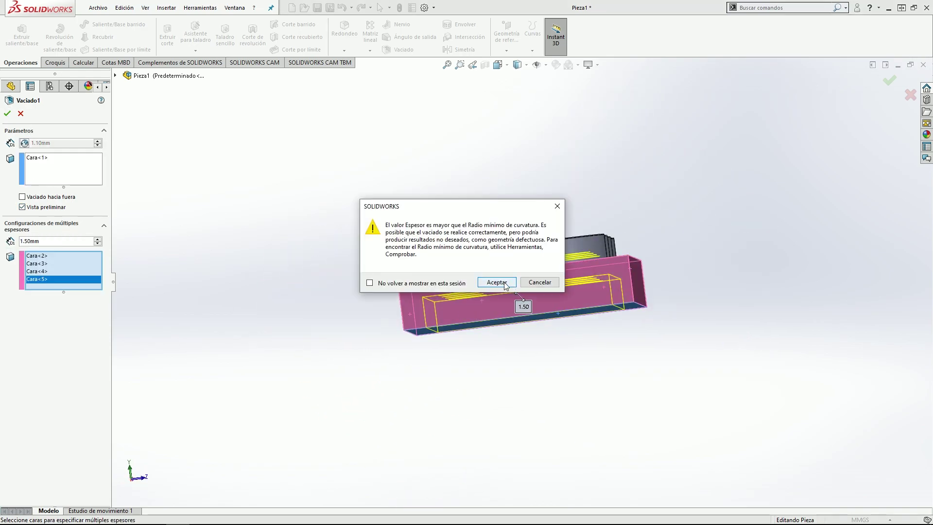
{"action": "key", "text": "Return"}
{"action": "key", "text": "BackSpace"}
{"action": "key", "text": "Return"}
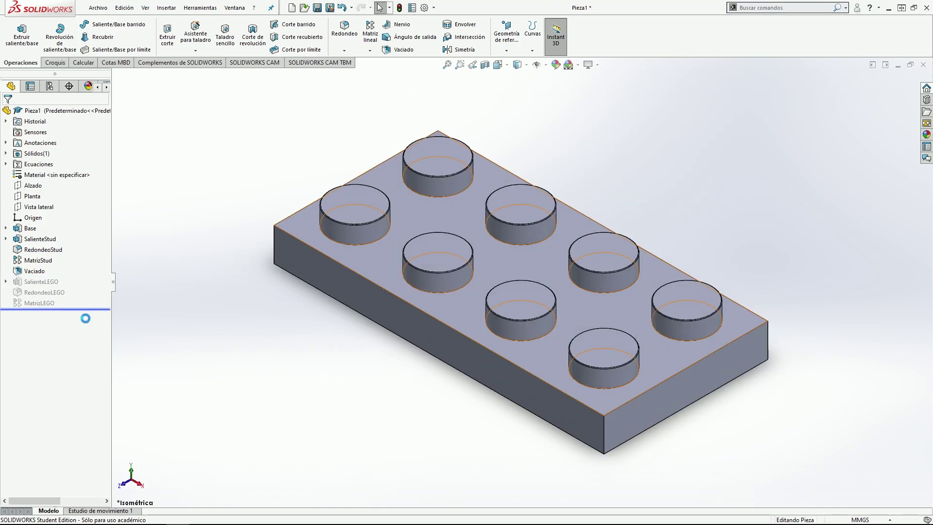
{"action": "left_click_drag", "start_coordinate": [56, 277], "coordinate": [56, 309]}
Sketch a circle on Planta, dimensioned =4 from the origin horizontally and vertically.
{"action": "left_click", "coordinate": [33, 196]}
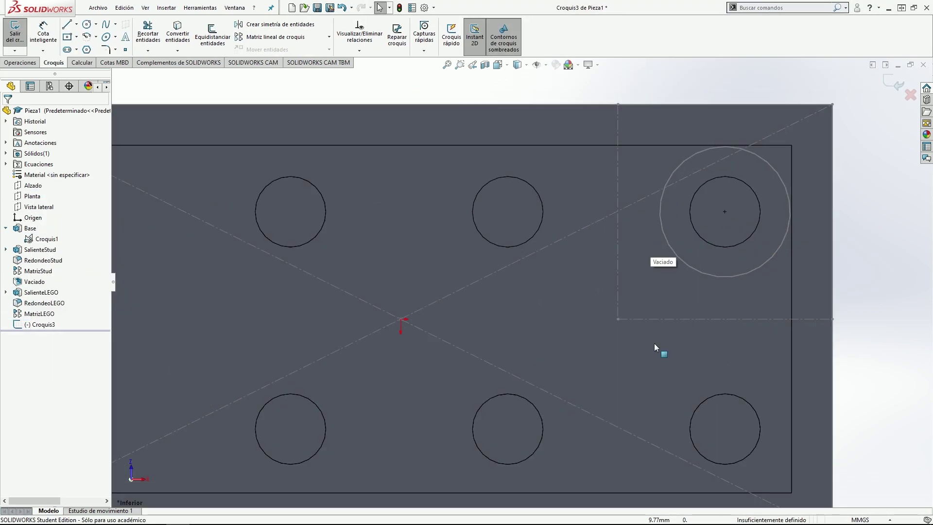
{"action": "left_click", "coordinate": [86, 23]}
{"action": "left_click", "coordinate": [593, 344]}
{"action": "left_click", "coordinate": [680, 267]}
{"action": "left_click", "coordinate": [633, 188]}
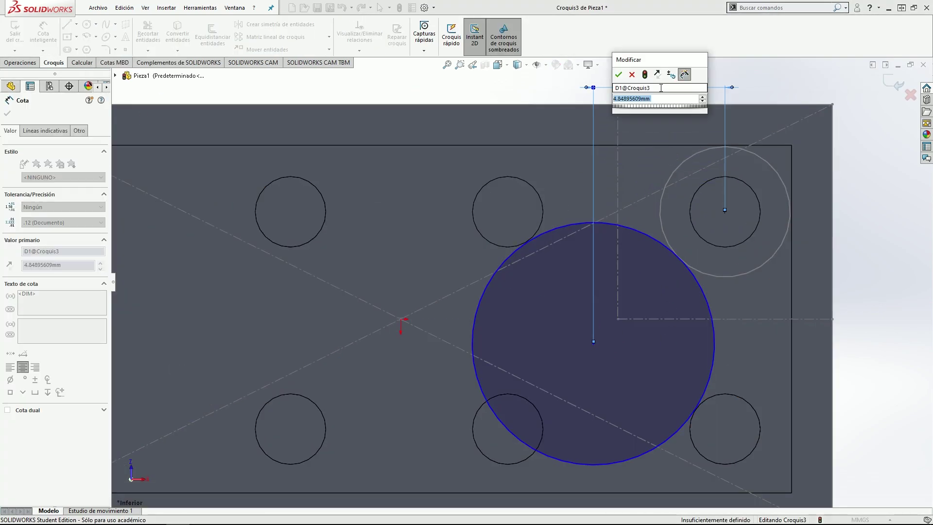
{"action": "type", "text": "=4"}
{"action": "left_click", "coordinate": [725, 212]}
{"action": "left_click", "coordinate": [616, 343]}
{"action": "left_click", "coordinate": [865, 272]}
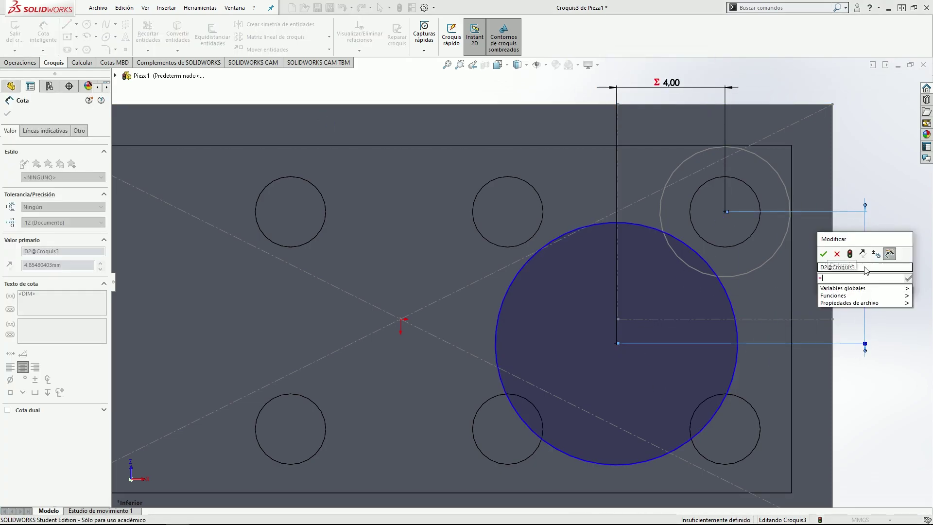
{"action": "type", "text": "=4"}
{"action": "key", "text": "Return"}
{"action": "key", "text": "Escape"}
Draw a concentric inner circle and a line polygon, then trim away the arc pieces.
{"action": "left_click", "coordinate": [678, 257]}
{"action": "key", "text": "Escape"}
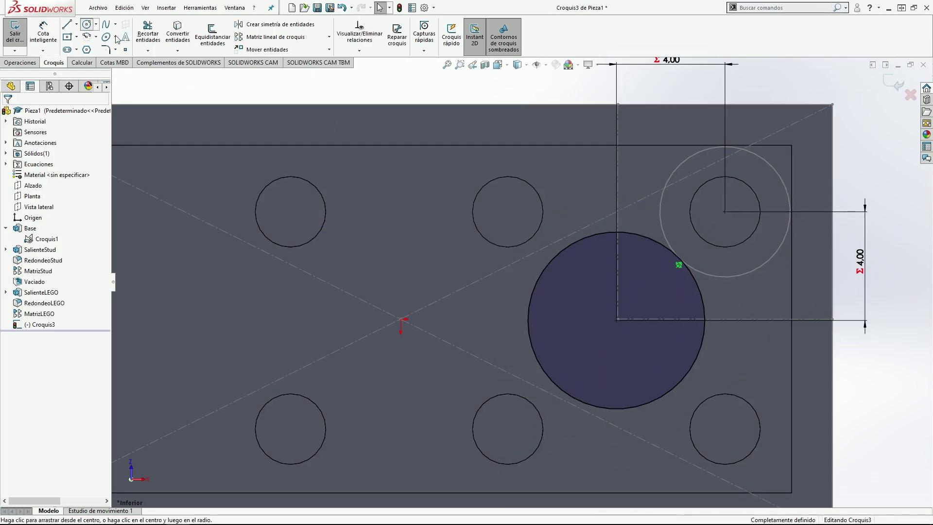
{"action": "left_click", "coordinate": [682, 260]}
{"action": "key", "text": "l"}
{"action": "left_click", "coordinate": [646, 270]}
{"action": "left_click", "coordinate": [677, 299]}
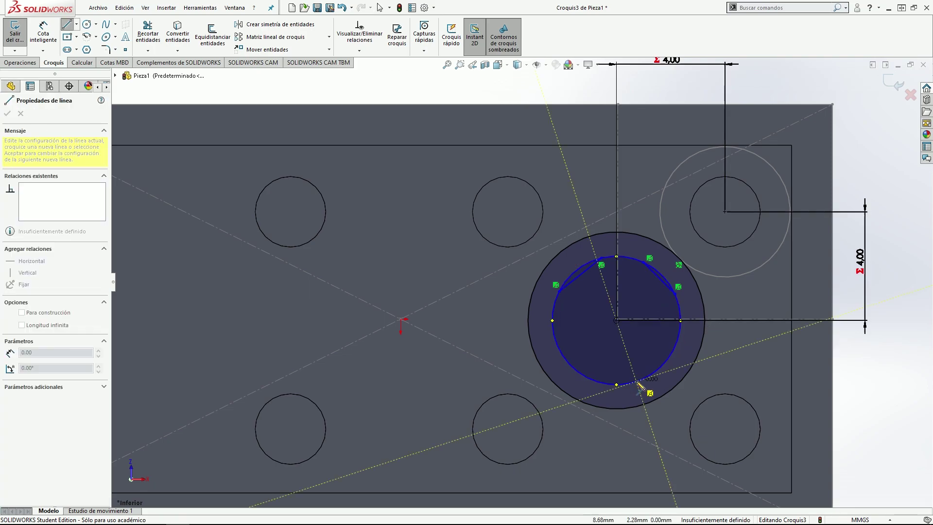
{"action": "key", "text": "Escape"}
{"action": "left_click", "coordinate": [148, 34]}
{"action": "left_click_drag", "start_coordinate": [638, 274], "coordinate": [679, 363]}
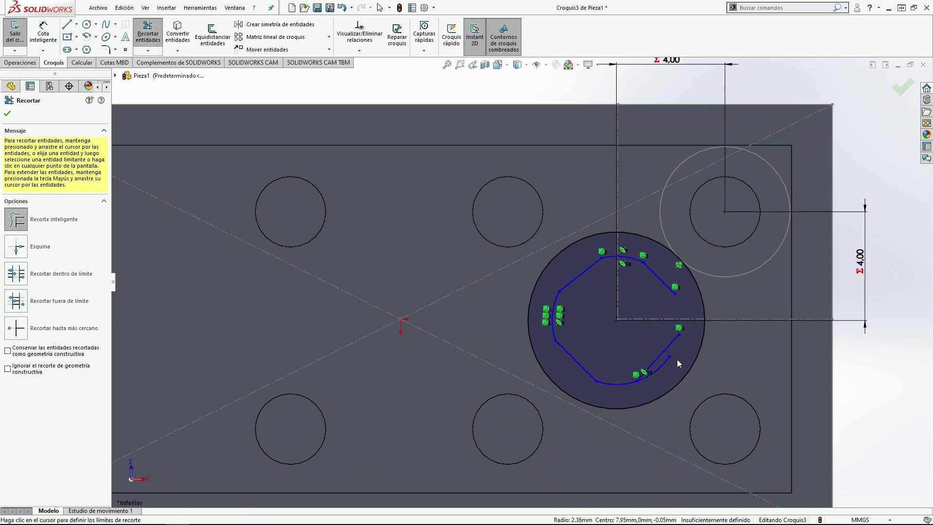
{"action": "key", "text": "Escape"}
Make opposite polygon sides parallel and equal, and add a centreline with a 30° angle.
{"action": "scroll", "coordinate": [597, 244], "scroll_direction": "up", "scroll_amount": 5}
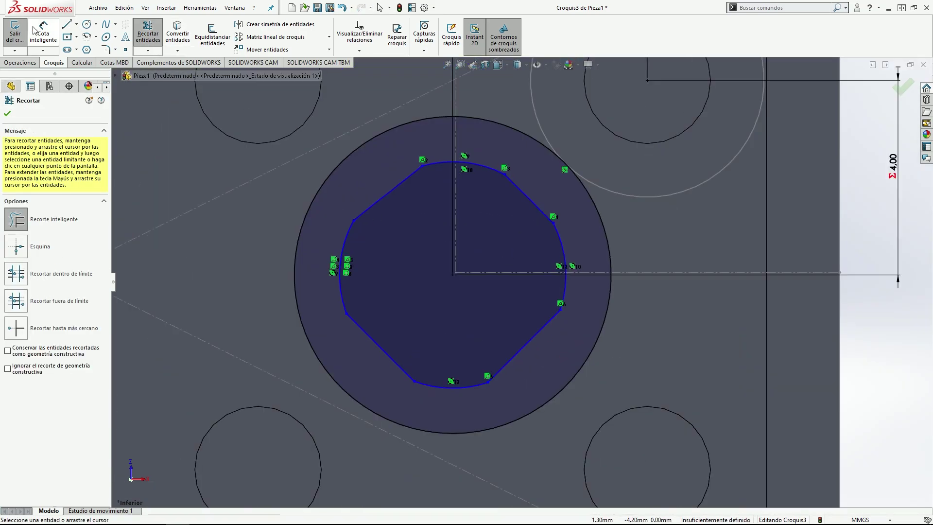
{"action": "left_click", "coordinate": [599, 258]}
{"action": "left_click", "coordinate": [511, 361], "text": "ctrl"}
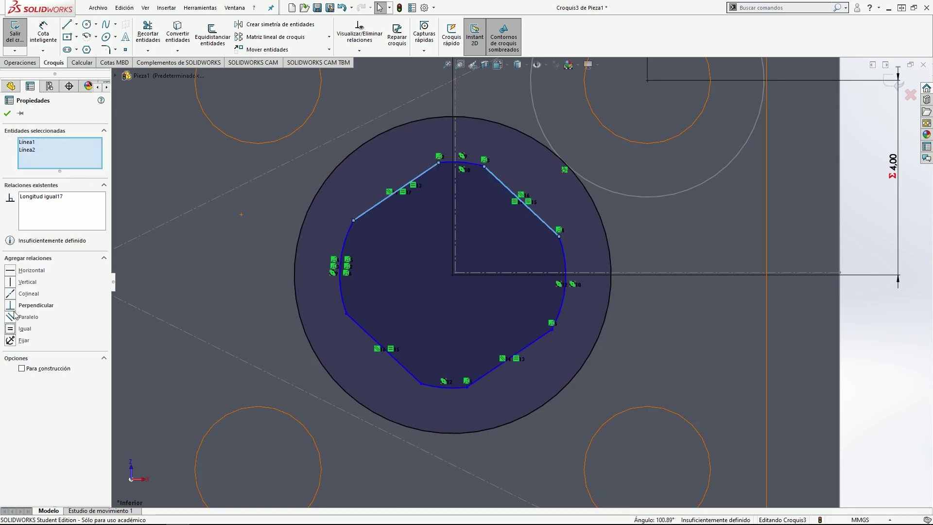
{"action": "scroll", "coordinate": [520, 255], "scroll_direction": "down", "scroll_amount": 3}
{"action": "scroll", "coordinate": [534, 252], "scroll_direction": "up", "scroll_amount": 5}
{"action": "left_click", "coordinate": [43, 34]}
{"action": "left_click", "coordinate": [549, 225]}
{"action": "left_click", "coordinate": [577, 275]}
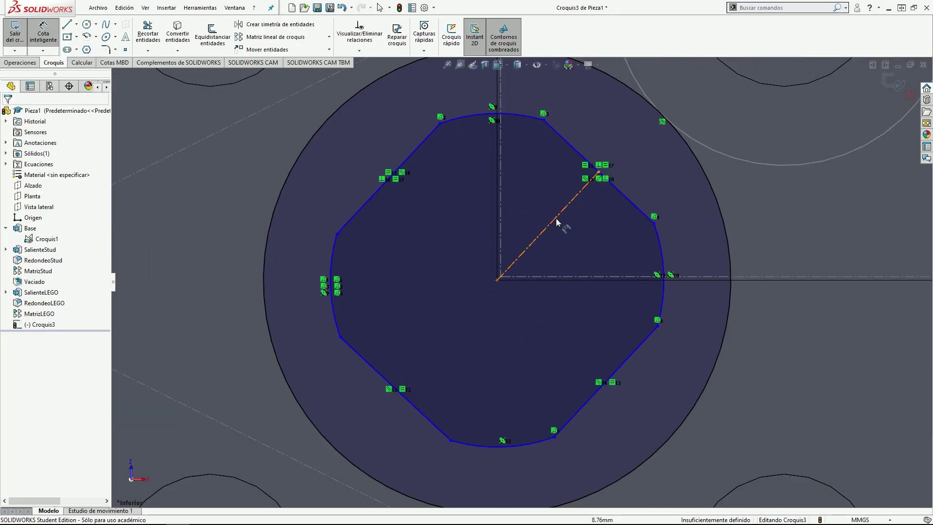
{"action": "left_click", "coordinate": [690, 200]}
{"action": "type", "text": "30"}
{"action": "key", "text": "Return"}
{"action": "left_click", "coordinate": [467, 126]}
Dimension the polygon width 4.80 and the inner arc radius R2.50.
{"action": "left_click", "coordinate": [559, 416]}
{"action": "scroll", "coordinate": [490, 267], "scroll_direction": "up", "scroll_amount": 4}
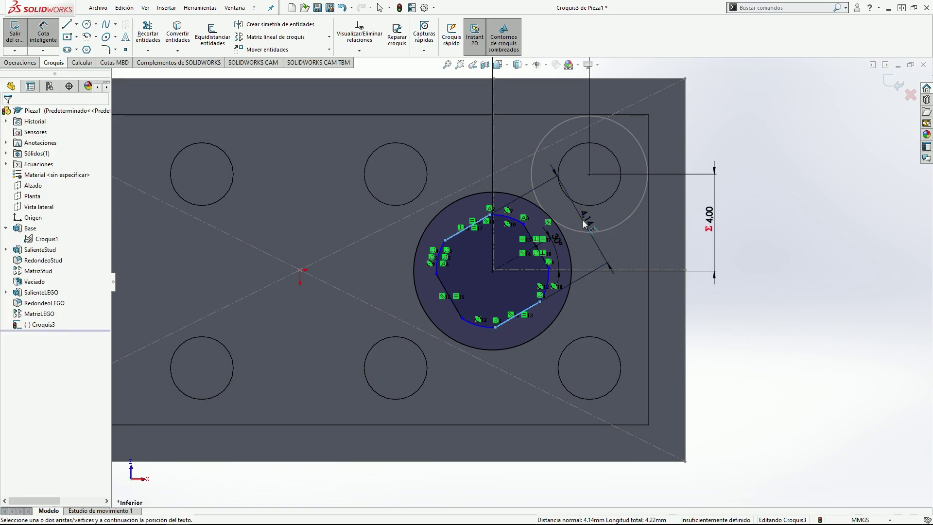
{"action": "left_click", "coordinate": [592, 212]}
{"action": "type", "text": "4.8"}
{"action": "key", "text": "Return"}
{"action": "scroll", "coordinate": [412, 277], "scroll_direction": "down", "scroll_amount": 3}
{"action": "left_click", "coordinate": [404, 273]}
{"action": "left_click", "coordinate": [332, 290]}
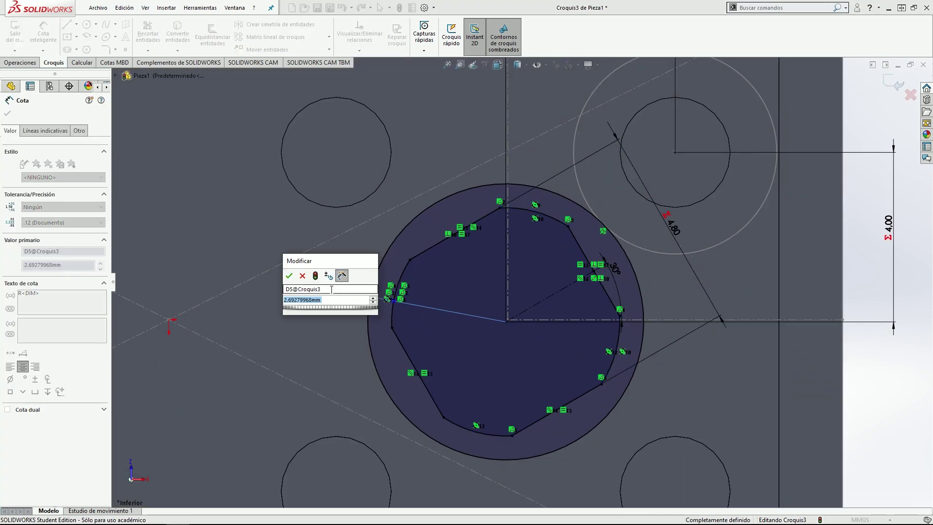
{"action": "key", "text": "Return"}
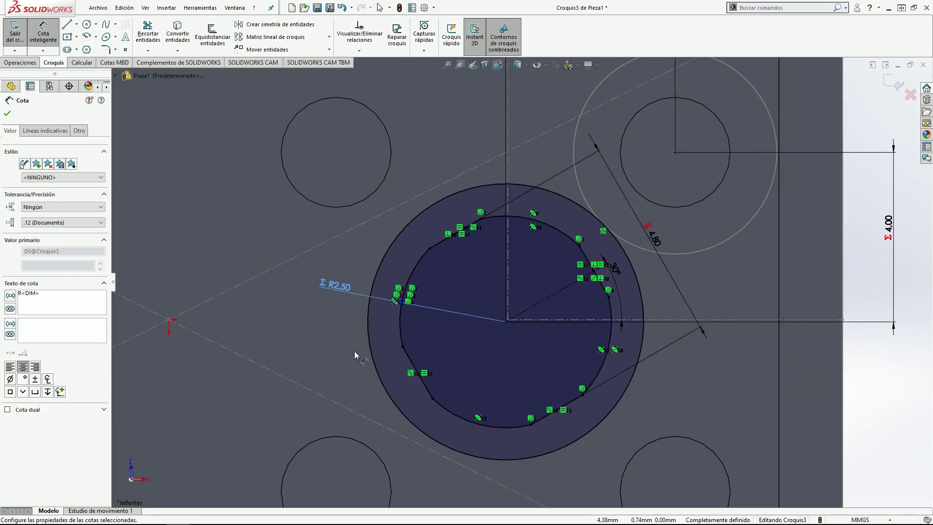
Extrude the sketch as a boss to form the tube, Saliente-Extruir4.
{"action": "key", "text": "s"}
{"action": "left_click", "coordinate": [423, 316]}
{"action": "left_click", "coordinate": [61, 172]}
{"action": "left_click", "coordinate": [61, 194]}
{"action": "left_click", "coordinate": [7, 113]}
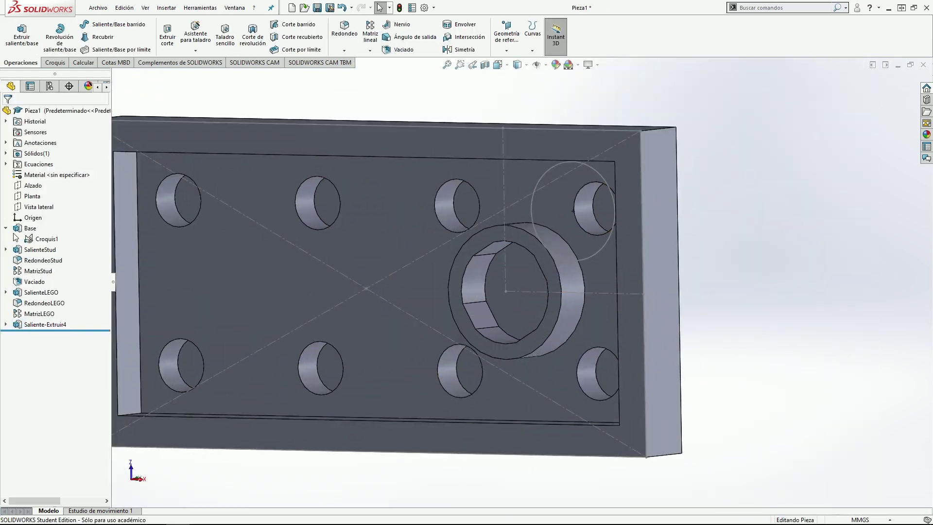
Linear-pattern the tube along a plate edge with ="NH"-1 instances.
{"action": "left_click", "coordinate": [370, 33]}
{"action": "left_click", "coordinate": [56, 337]}
{"action": "left_click", "coordinate": [116, 76]}
{"action": "left_click", "coordinate": [166, 278]}
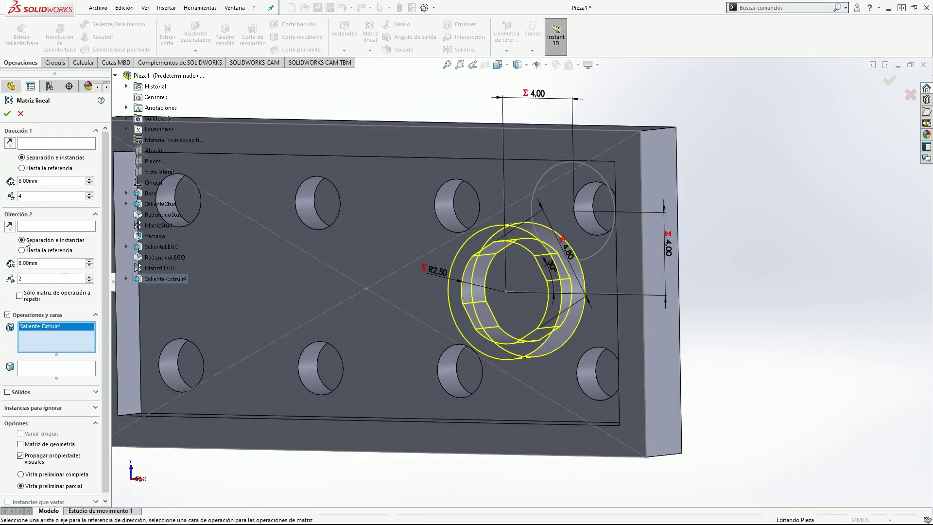
{"action": "left_click", "coordinate": [486, 128]}
{"action": "type", "text": "\"NH\"-1"}
{"action": "key", "text": "Return"}
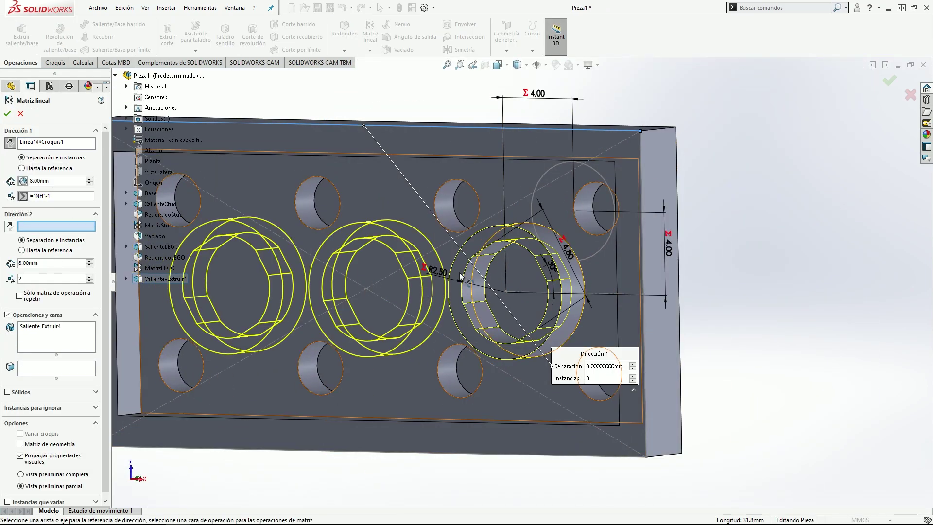
Add Línea4 as the second direction with 2 instances, accept, and rename the original tube.
{"action": "left_click", "coordinate": [643, 291]}
{"action": "left_click", "coordinate": [54, 263]}
{"action": "type", "text": "=\"NV\"-1"}
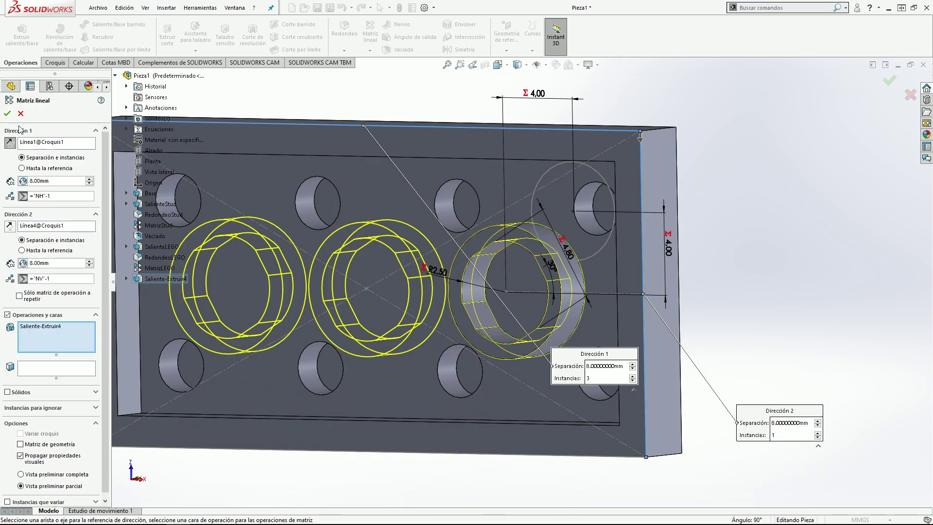
{"action": "key", "text": "Return"}
{"action": "type", "text": "MatrizStudInterio"}
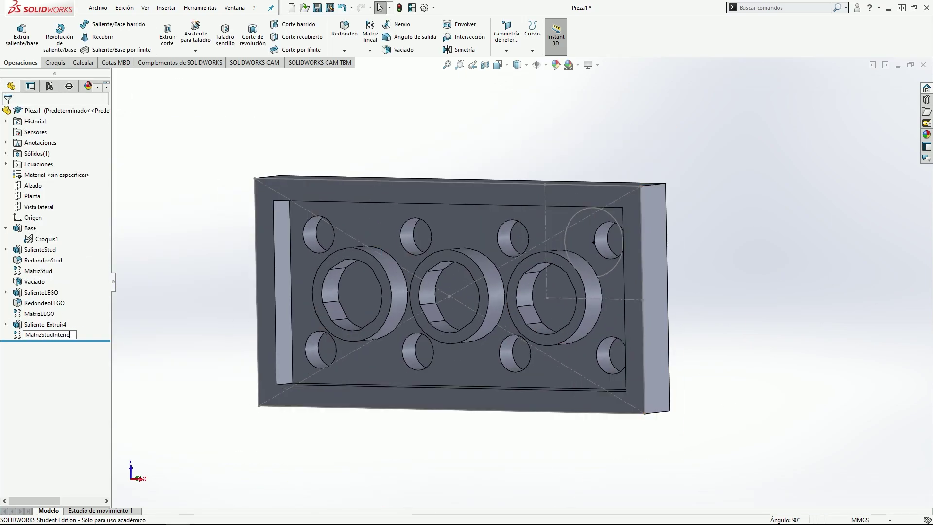
{"action": "double_click", "coordinate": [71, 324]}
Name the tube SalienteStudInterior and open the Equations dialog.
{"action": "key", "text": "Return"}
{"action": "key", "text": "space"}
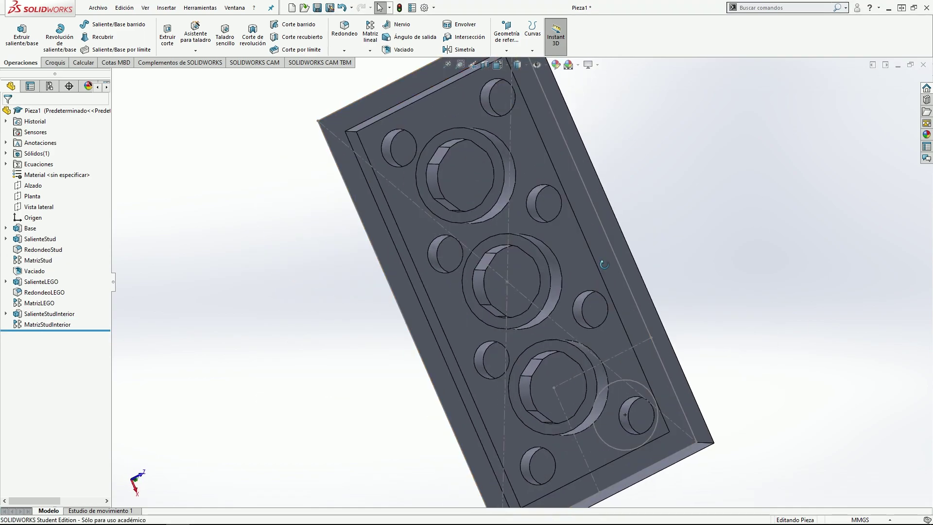
{"action": "double_click", "coordinate": [39, 164]}
{"action": "left_click", "coordinate": [205, 68]}
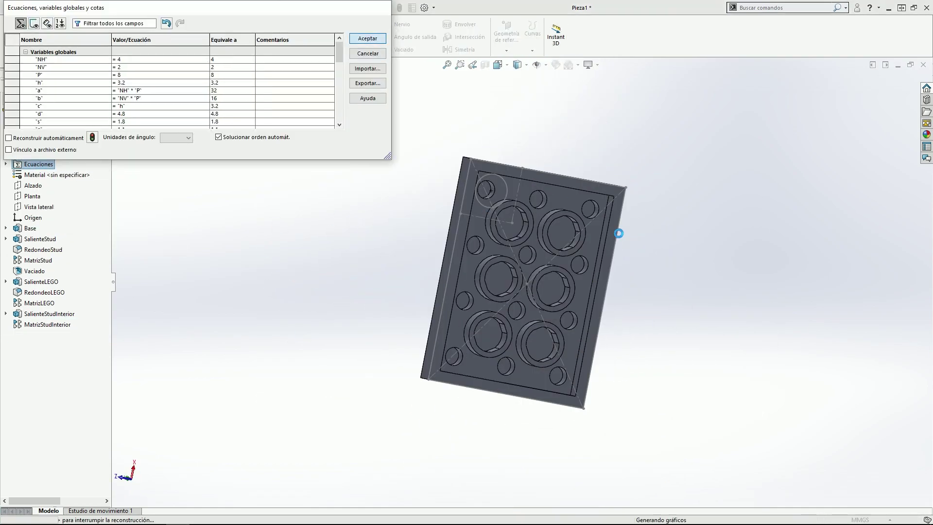
Suppress SalienteStudInterior with IIF("NV"=1,"suppressed","unsuppressed").
{"action": "left_click", "coordinate": [58, 314]}
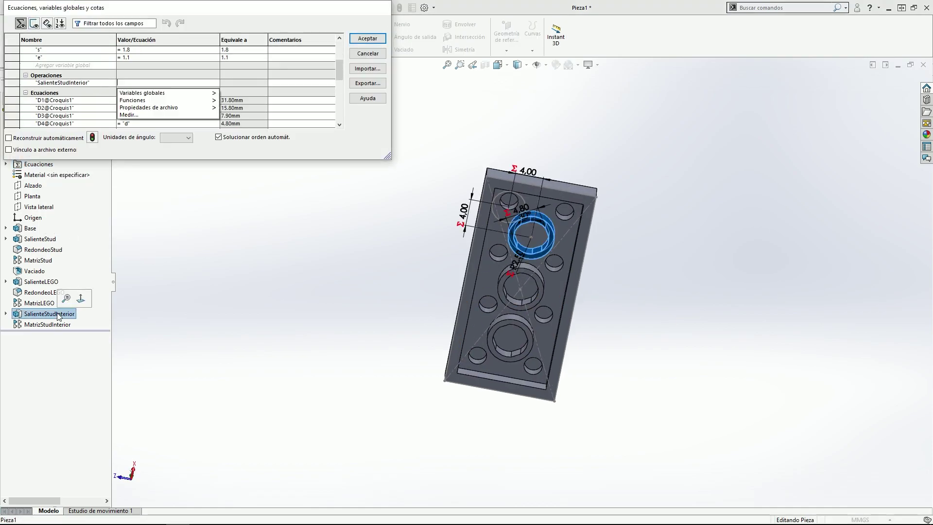
{"action": "type", "text": "=if("}
{"action": "left_click", "coordinate": [243, 100]}
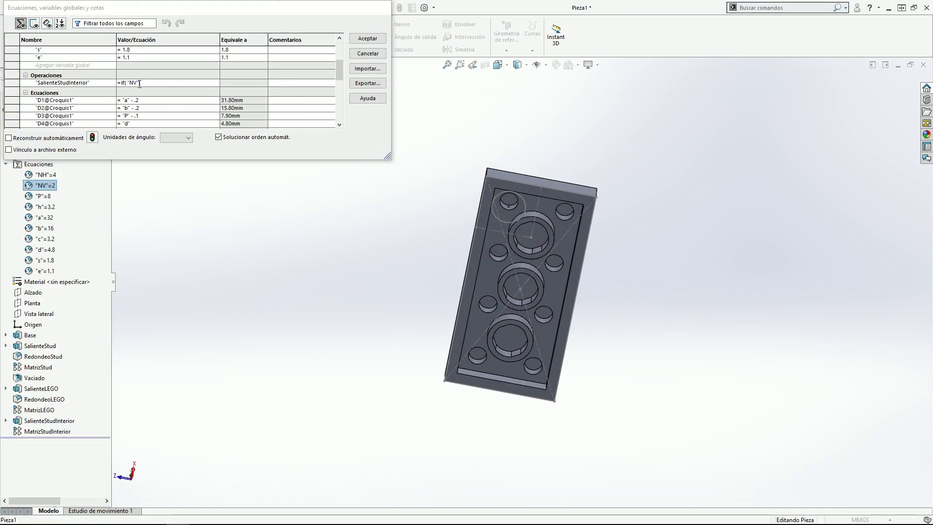
{"action": "type", "text": "=1,"}
{"action": "left_click", "coordinate": [193, 89]}
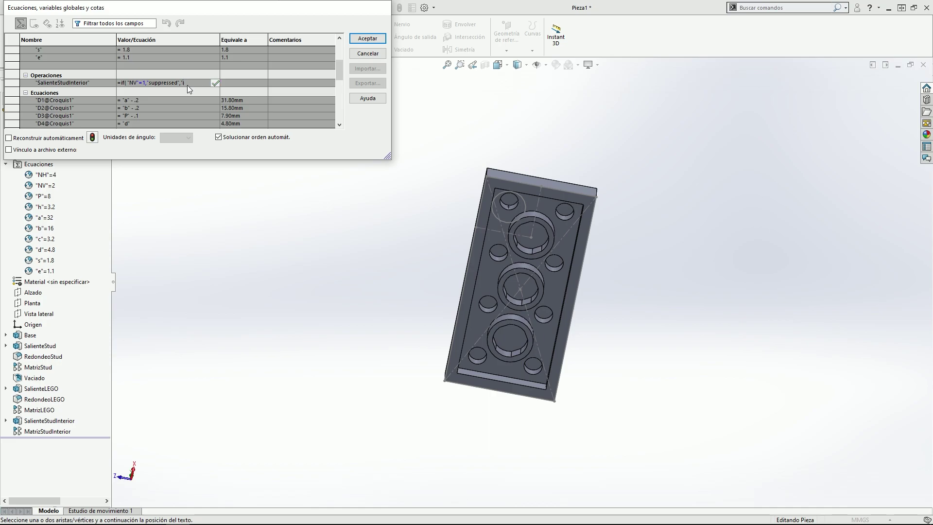
{"action": "type", "text": "unsuppressed\")"}
{"action": "key", "text": "Return"}
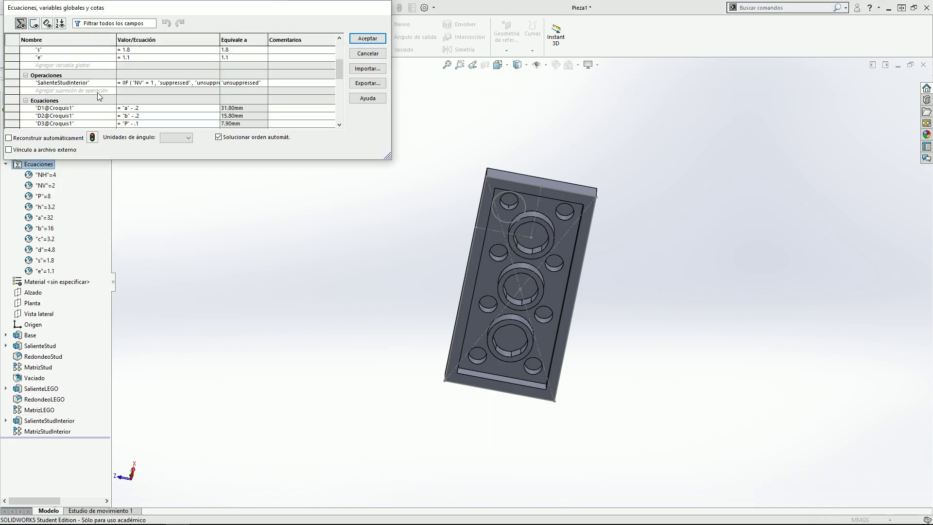
Give MatrizStudInterior the same NV=1 suppression equation, set NH=2, and rebuild in isometric view.
{"action": "left_click", "coordinate": [47, 431]}
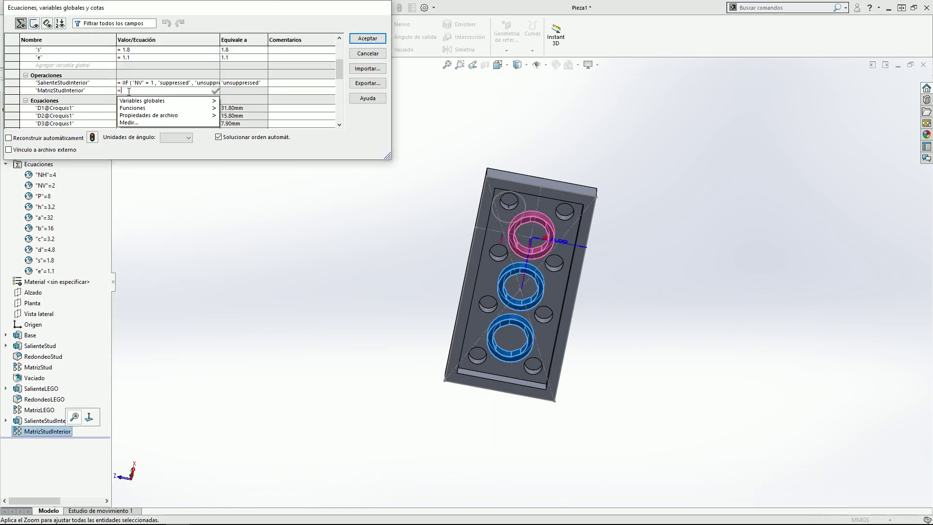
{"action": "type", "text": "("}
{"action": "left_click", "coordinate": [45, 185]}
{"action": "type", "text": "=1)"}
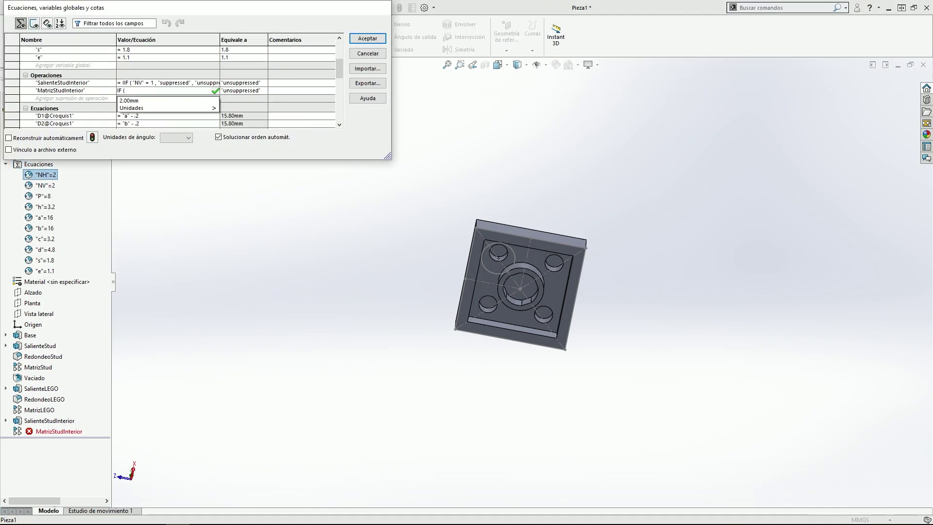
{"action": "left_click", "coordinate": [367, 38]}
{"action": "key", "text": "ctrl+7"}
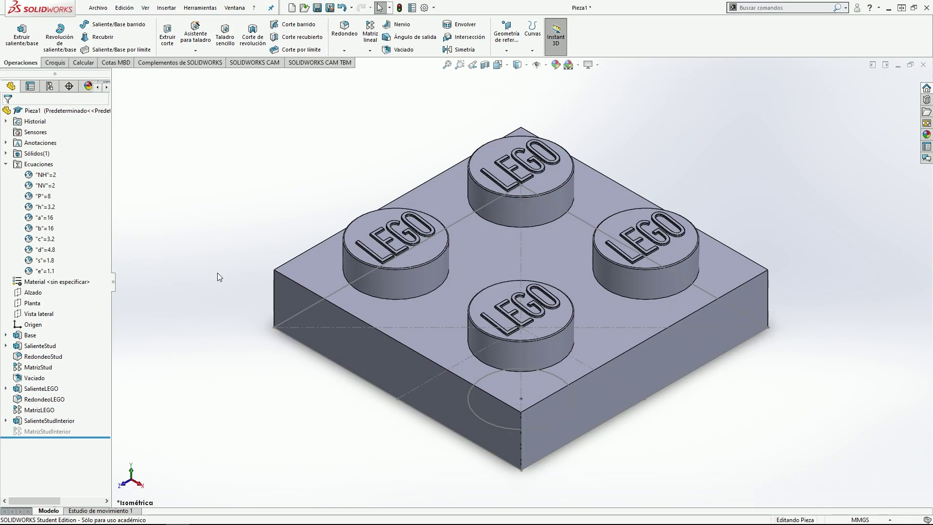
Orient the brick to standard views and open the equations and global variables.
{"action": "key", "text": "space"}
{"action": "left_click", "coordinate": [242, 244]}
{"action": "key", "text": "space"}
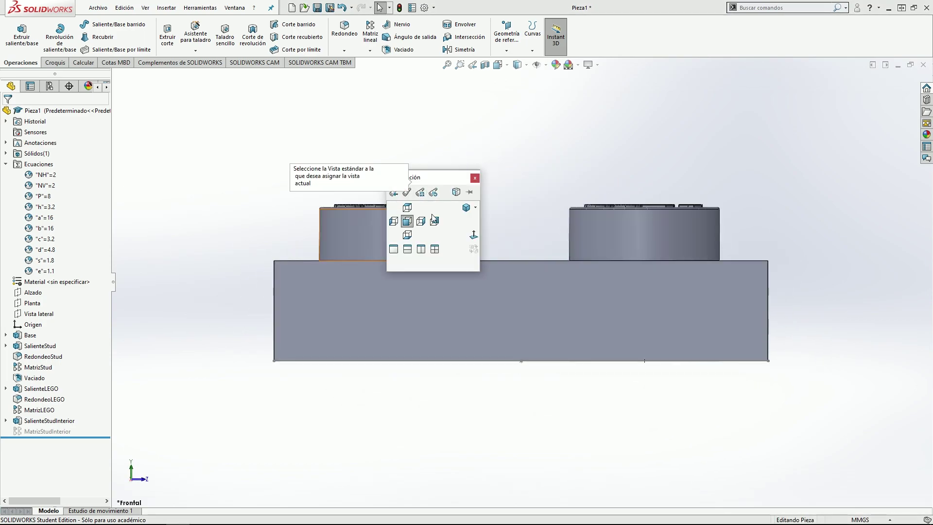
{"action": "left_click", "coordinate": [423, 244]}
{"action": "double_click", "coordinate": [38, 164]}
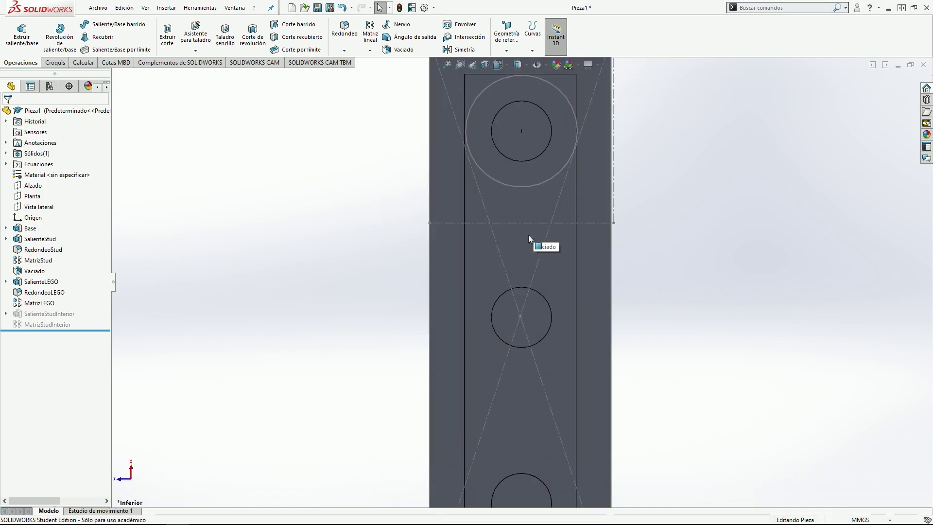
Place the post circle 4 mm from the first stud centre and make it tangent to its neighbour.
{"action": "key", "text": "Escape"}
{"action": "left_click", "coordinate": [520, 246]}
{"action": "left_click", "coordinate": [521, 130]}
{"action": "left_click", "coordinate": [632, 195]}
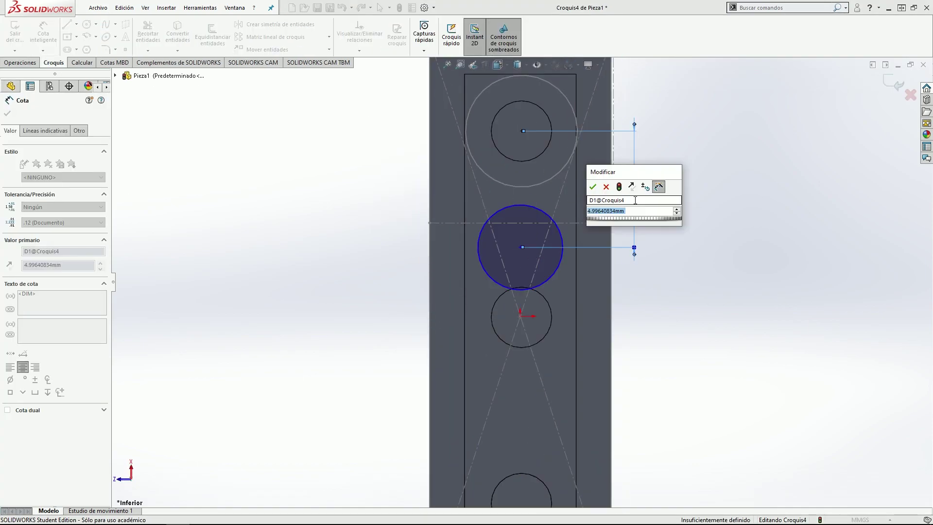
{"action": "type", "text": "4"}
{"action": "key", "text": "Return"}
{"action": "left_click", "coordinate": [478, 224]}
{"action": "left_click", "coordinate": [522, 76], "text": "ctrl"}
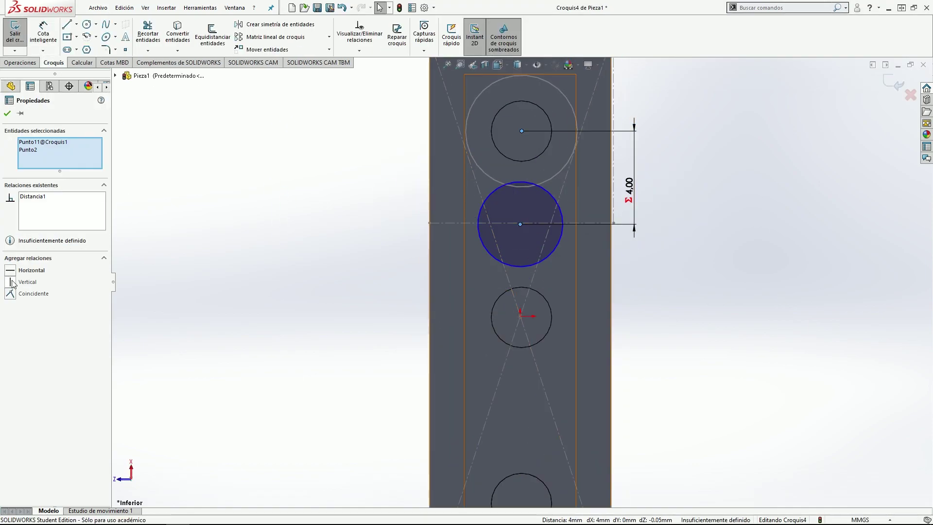
{"action": "left_click", "coordinate": [29, 282]}
Add a ⌀1.6 inner circle and extrude the ring as a boss.
{"action": "left_click", "coordinate": [521, 224]}
{"action": "left_click", "coordinate": [540, 224]}
{"action": "left_click", "coordinate": [667, 224]}
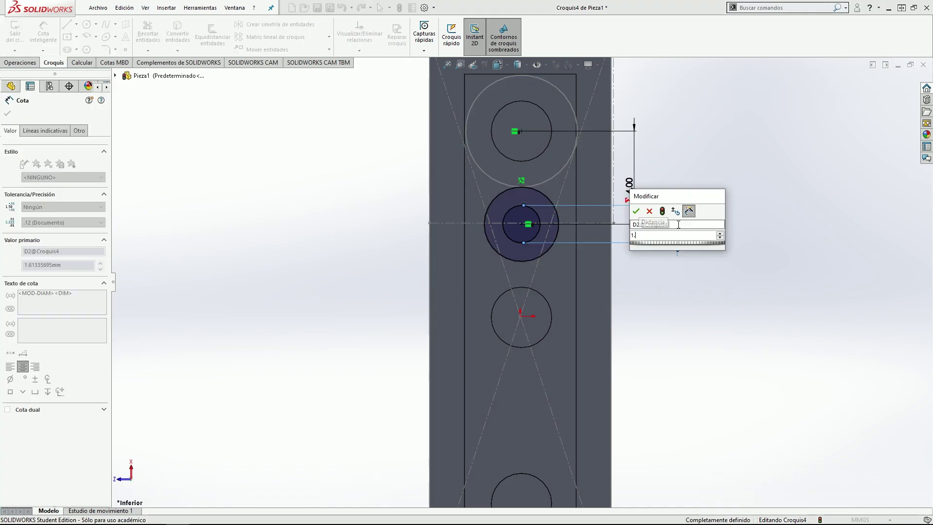
{"action": "type", "text": "1.6"}
{"action": "key", "text": "Return"}
{"action": "left_click", "coordinate": [473, 329]}
{"action": "key", "text": "Return"}
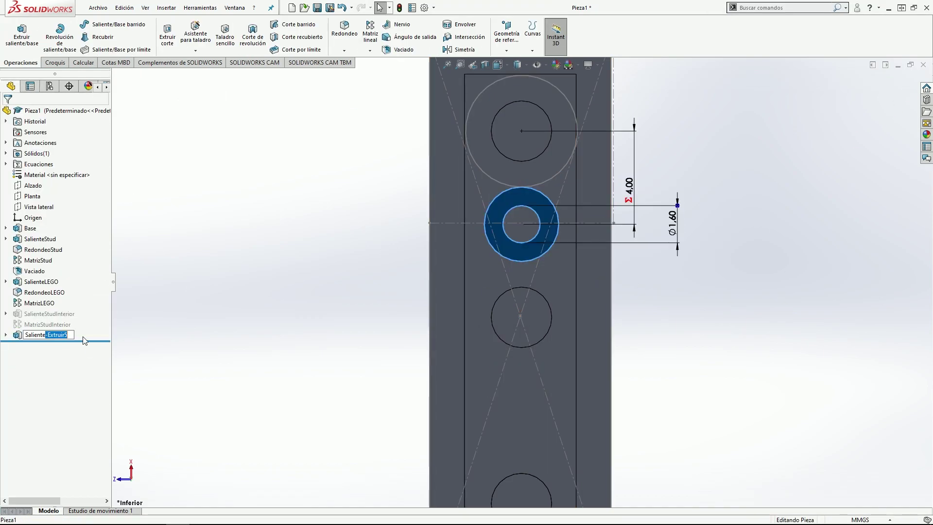
Rename the post SalienteStudInterior2 and linear-pattern it along the brick's left edge.
{"action": "type", "text": "2"}
{"action": "key", "text": "Return"}
{"action": "double_click", "coordinate": [57, 324]}
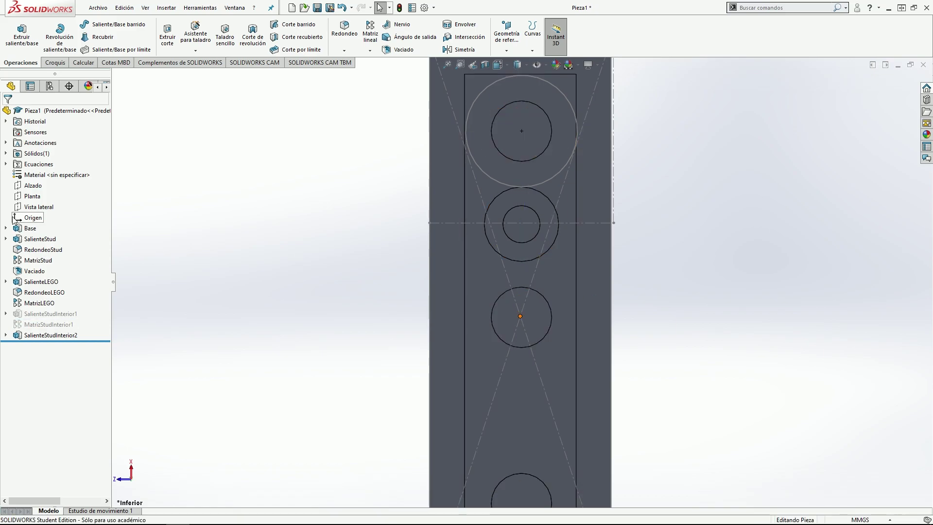
{"action": "left_click", "coordinate": [370, 34]}
{"action": "left_click", "coordinate": [490, 230]}
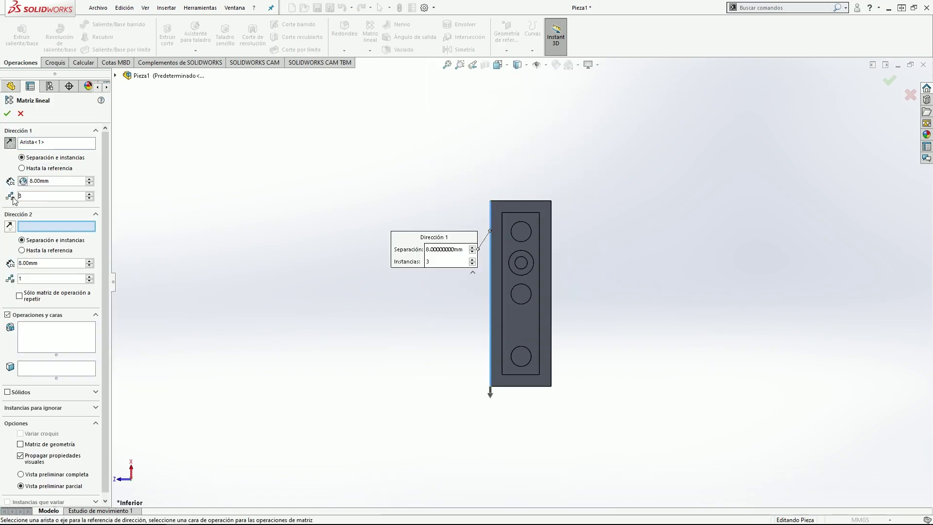
{"action": "left_click", "coordinate": [323, 357]}
{"action": "key", "text": "Return"}
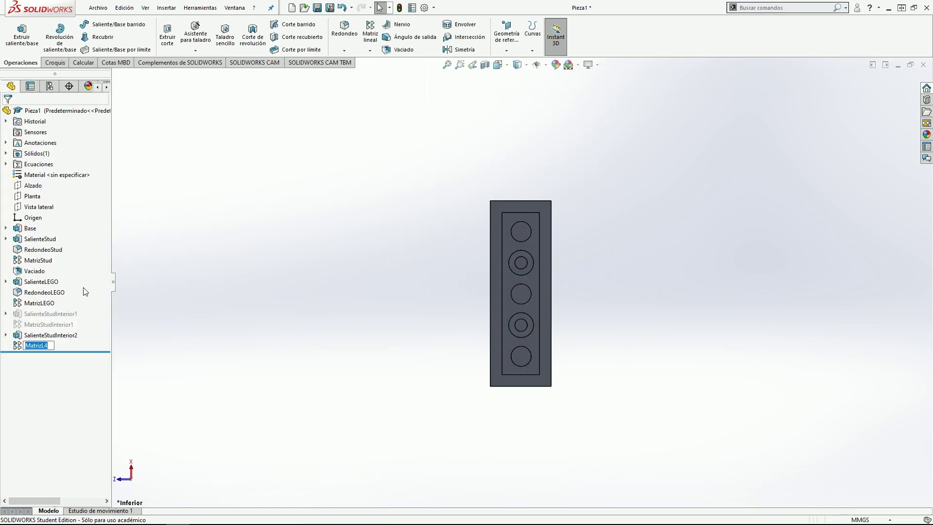
Add IIF suppression equations for the posts using NV=1 and NH>2, and rebuild.
{"action": "double_click", "coordinate": [38, 163]}
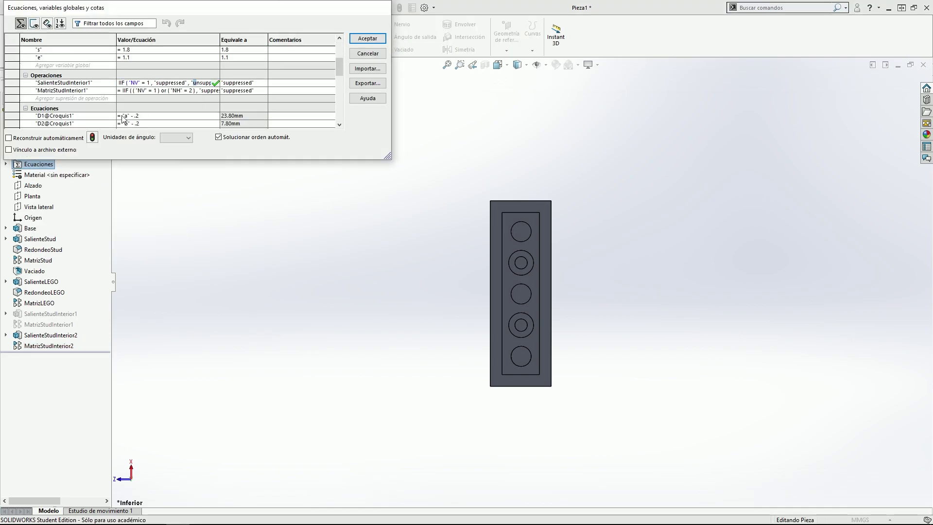
{"action": "left_click", "coordinate": [162, 98]}
{"action": "key", "text": "BackSpace"}
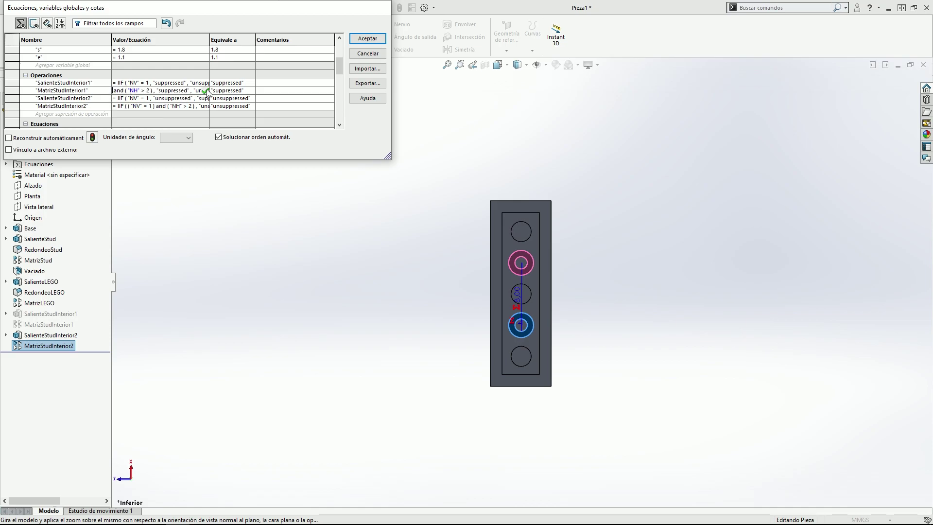
{"action": "left_click", "coordinate": [377, 38]}
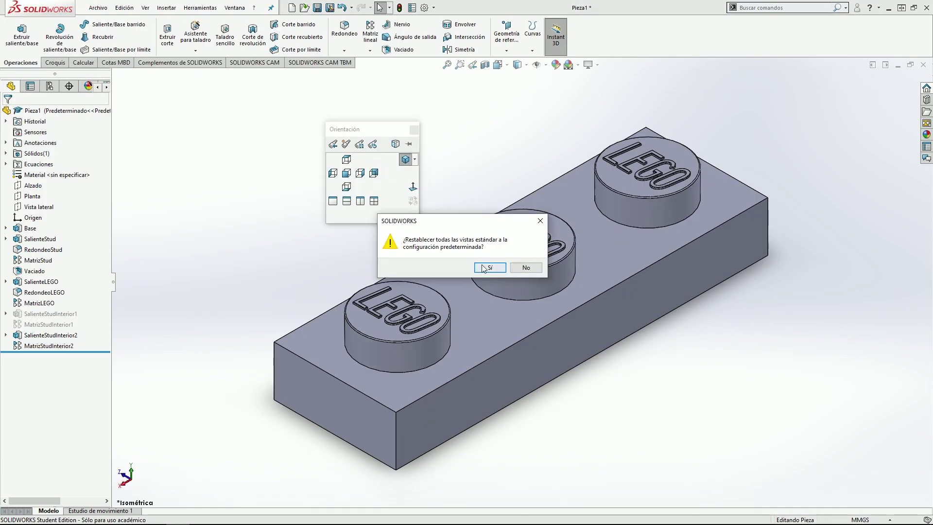
Apply ABS material and red 255,0,0 colour, then set NH and NV to 4 in Equations.
{"action": "left_click", "coordinate": [479, 266]}
{"action": "double_click", "coordinate": [38, 164]}
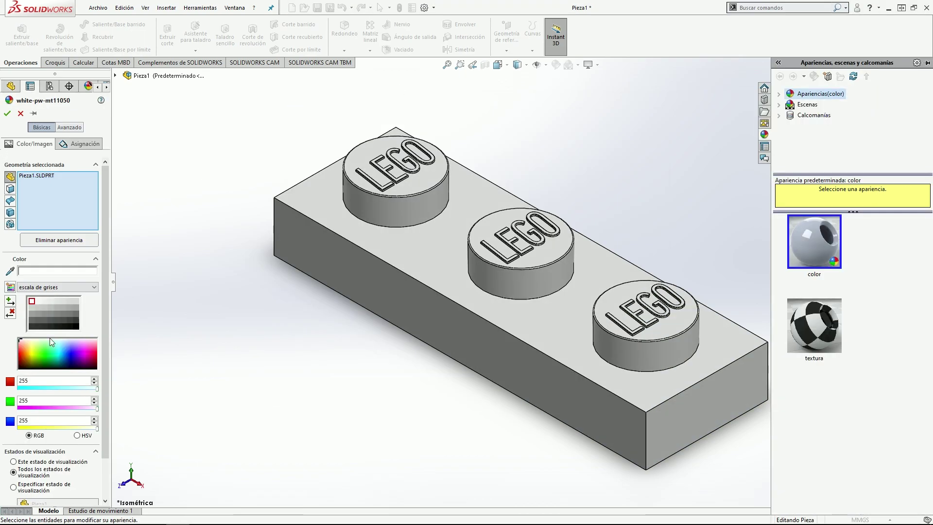
{"action": "left_click", "coordinate": [19, 354]}
{"action": "left_click", "coordinate": [7, 113]}
{"action": "double_click", "coordinate": [39, 164]}
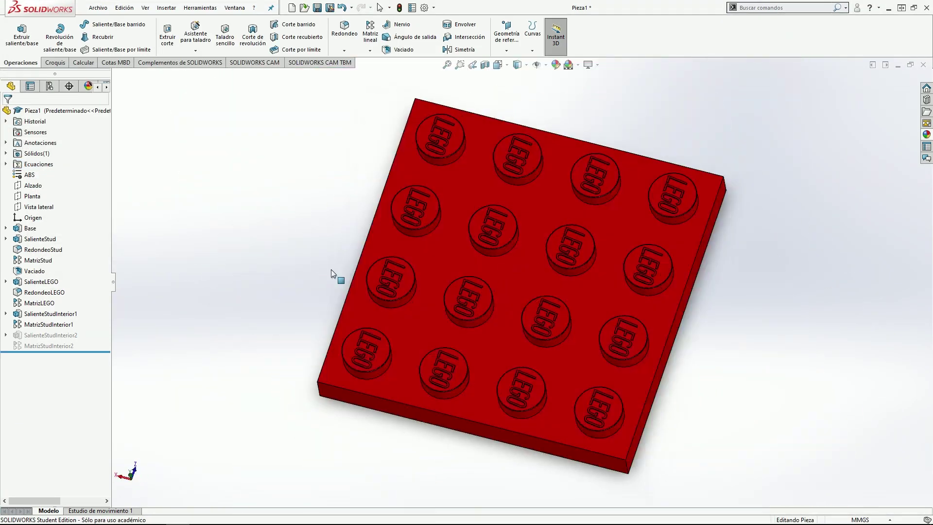
Accept the Equations to rebuild the red brick as 4×2 with eight studs.
{"action": "left_click", "coordinate": [367, 38]}
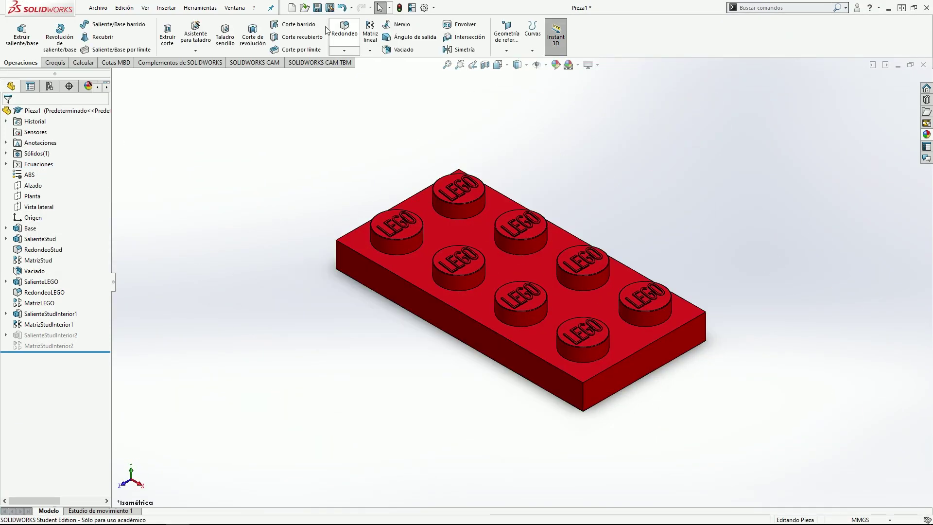